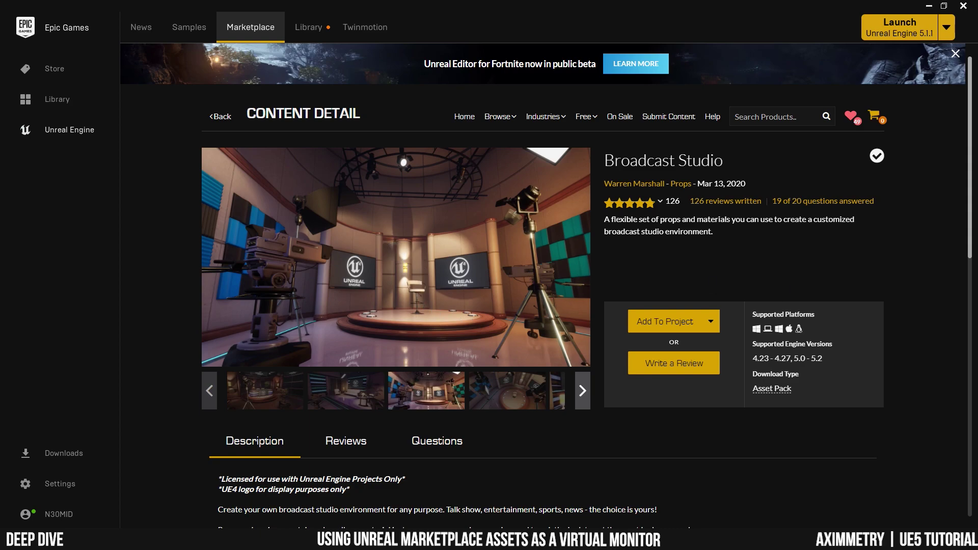
- Enlarge the Broadcast Studio preview image on the Marketplace page, then close it
left_click(528, 275)
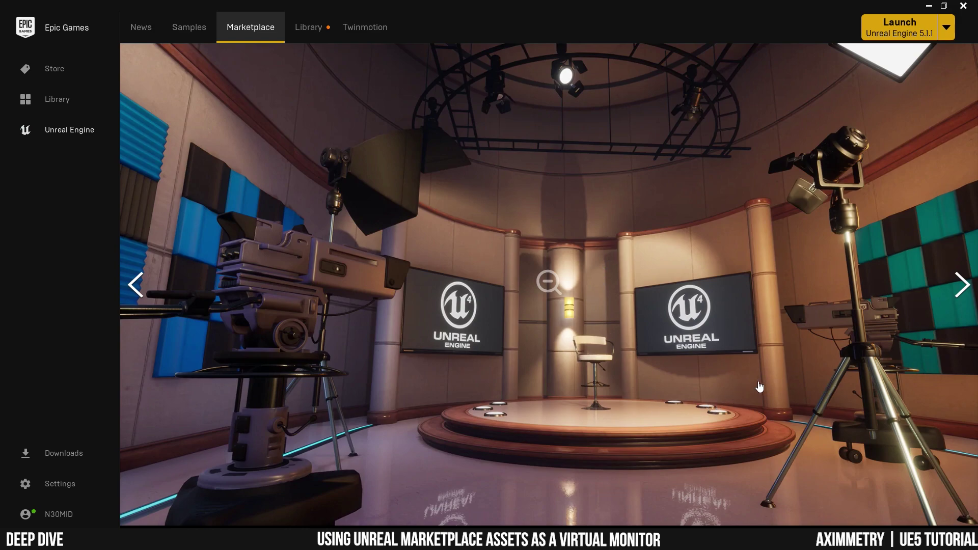
left_click(797, 252)
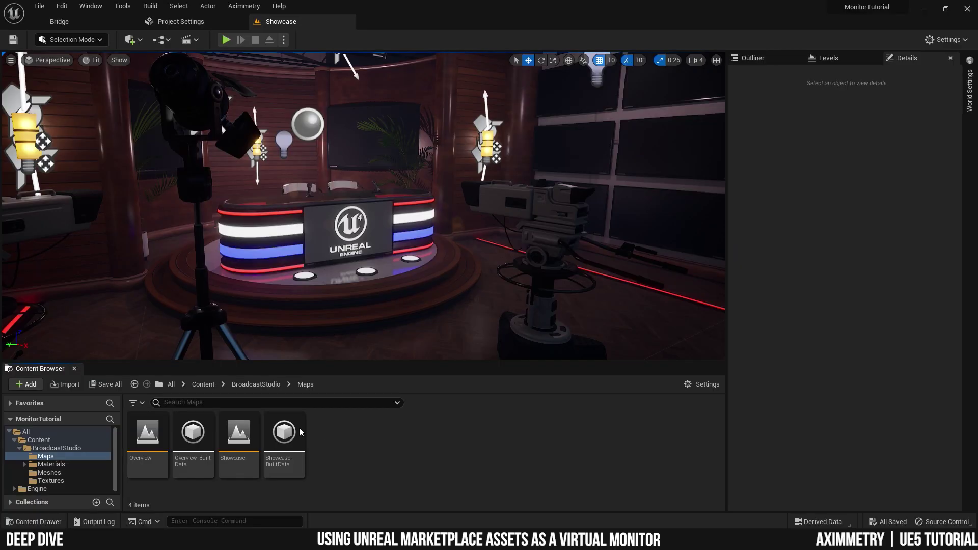
- Select the wall screen and locate its mesh SM_BS_Screen_01 in the Content Browser
mouse_move(244, 434)
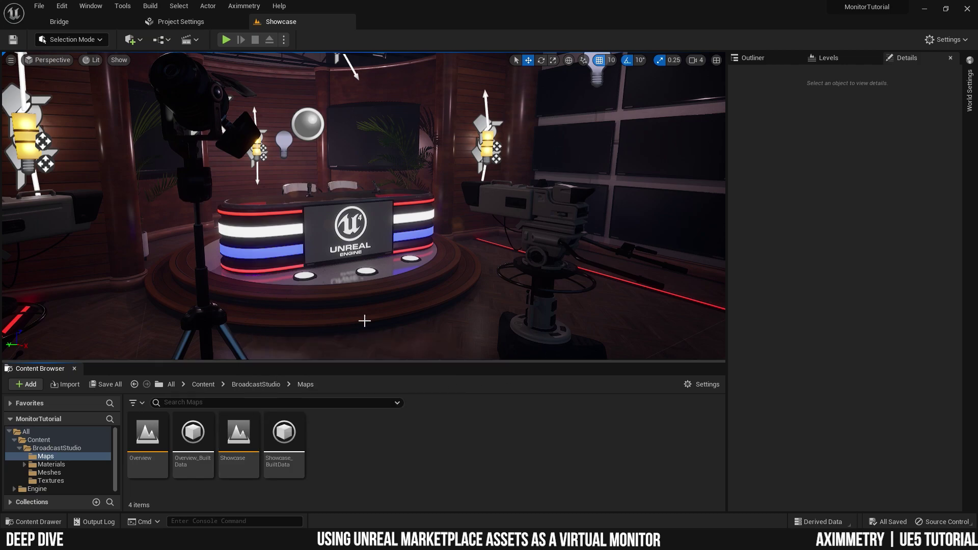
left_click(356, 147)
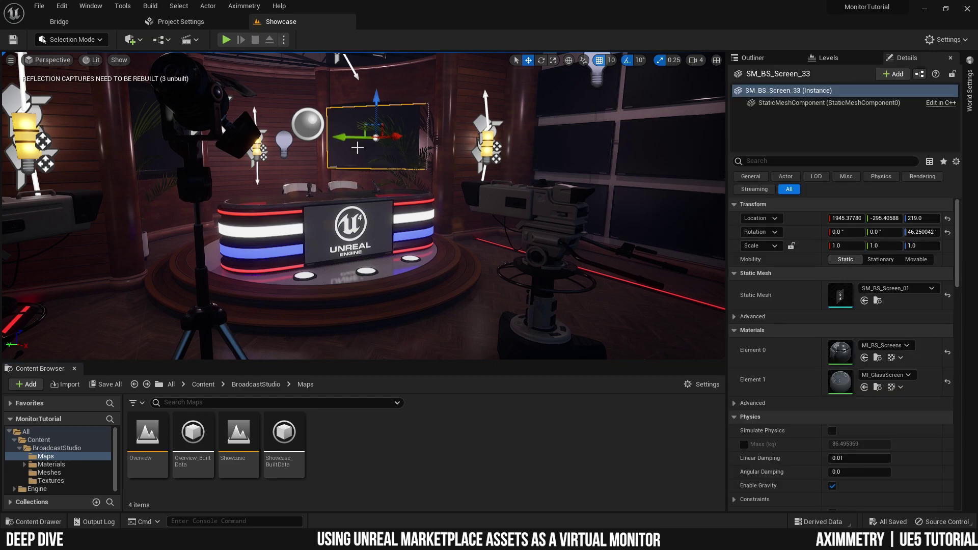
left_click(876, 301)
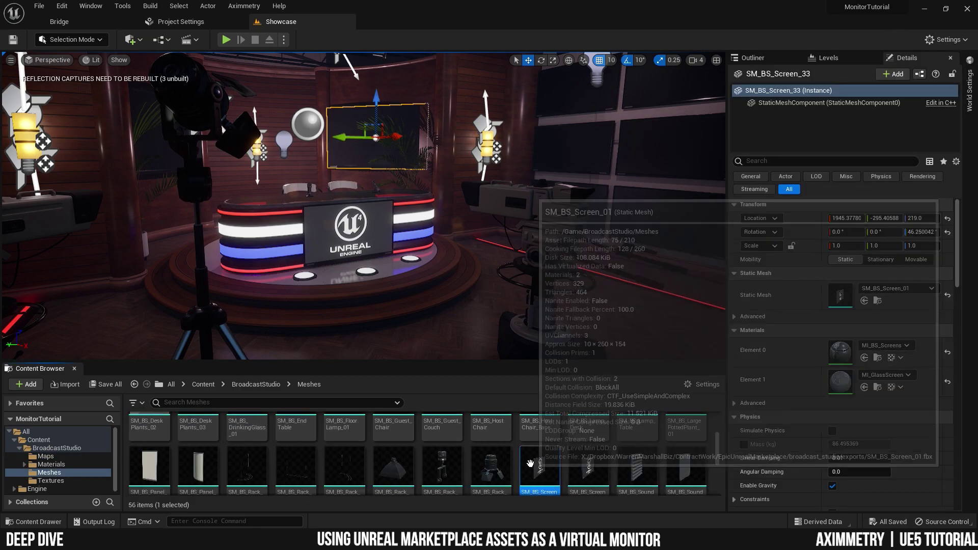
- Open Content Browser 2 as a second asset browser
left_click(90, 6)
mouse_move(142, 47)
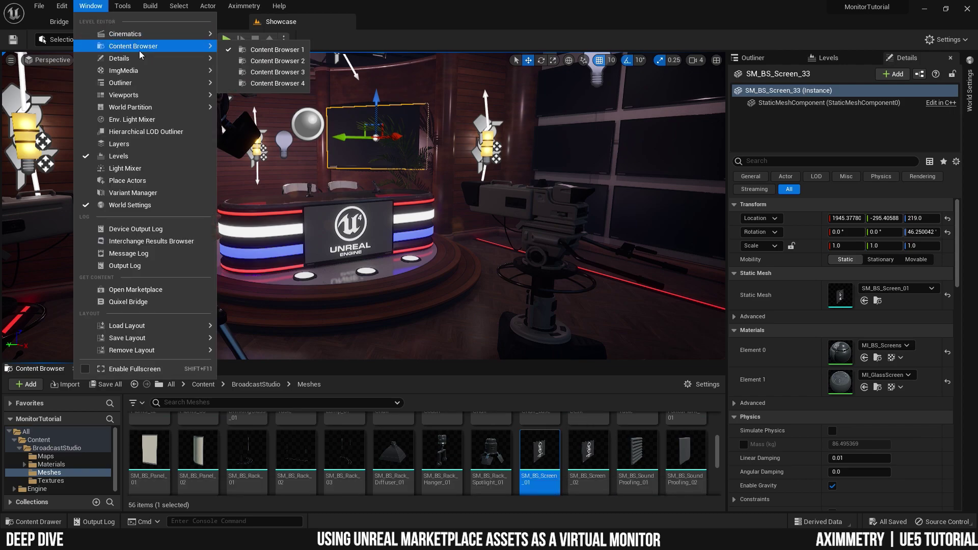
left_click(265, 61)
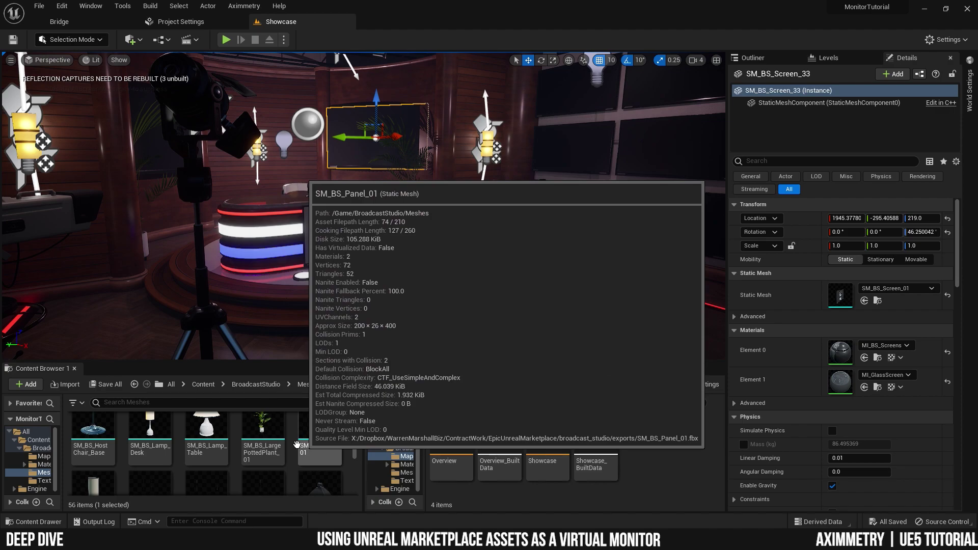
- Create a new folder named Monitor under Content in the second browser
scroll(282, 439, "down", 1)
left_click(566, 384)
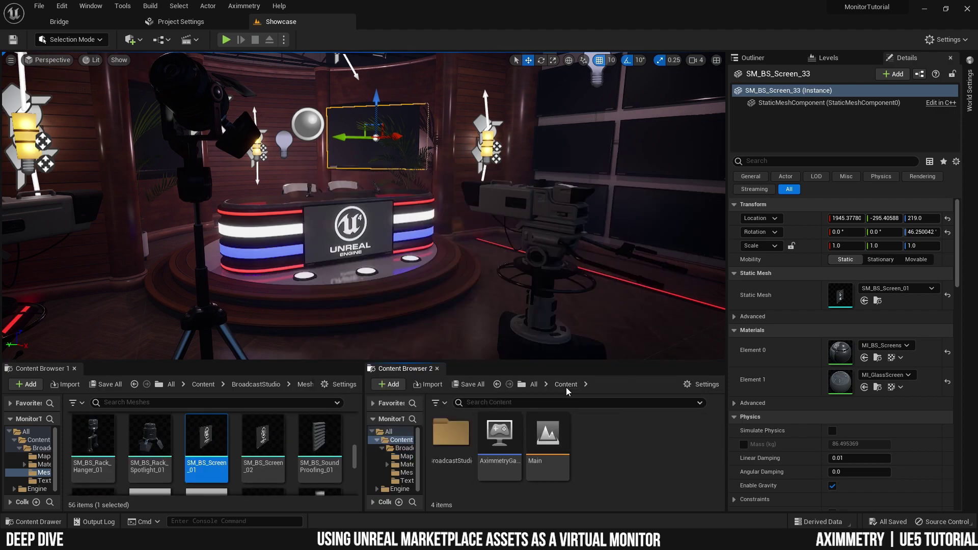
right_click(610, 451)
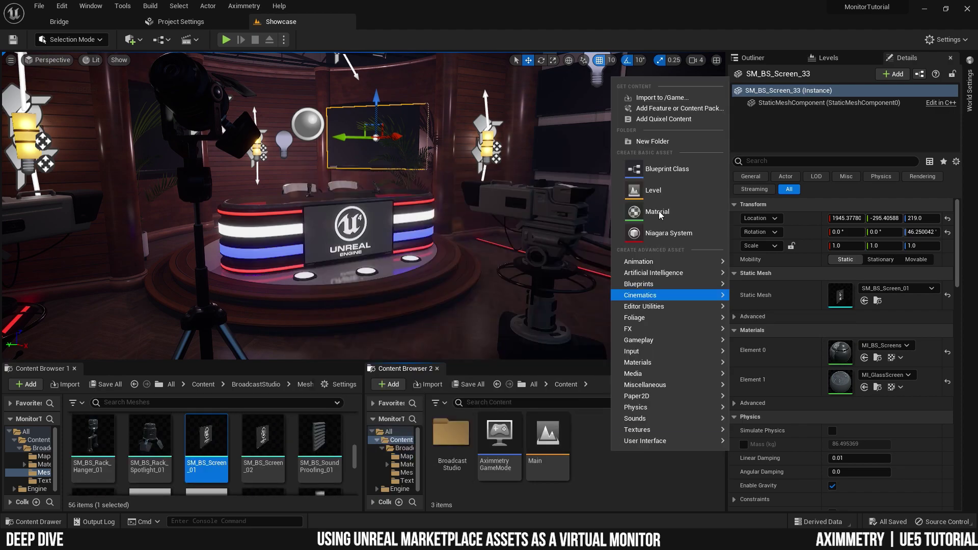
left_click(662, 145)
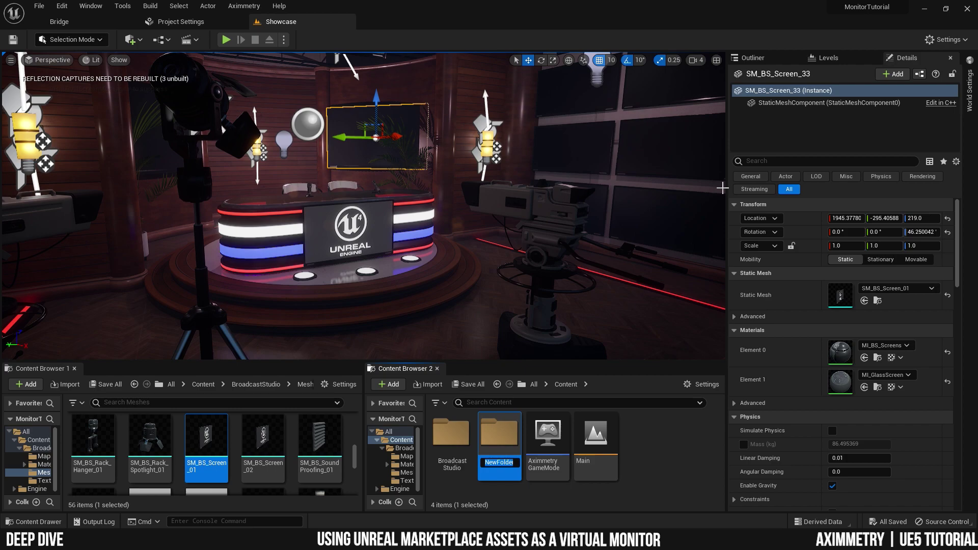
type("Monitor")
key("Return")
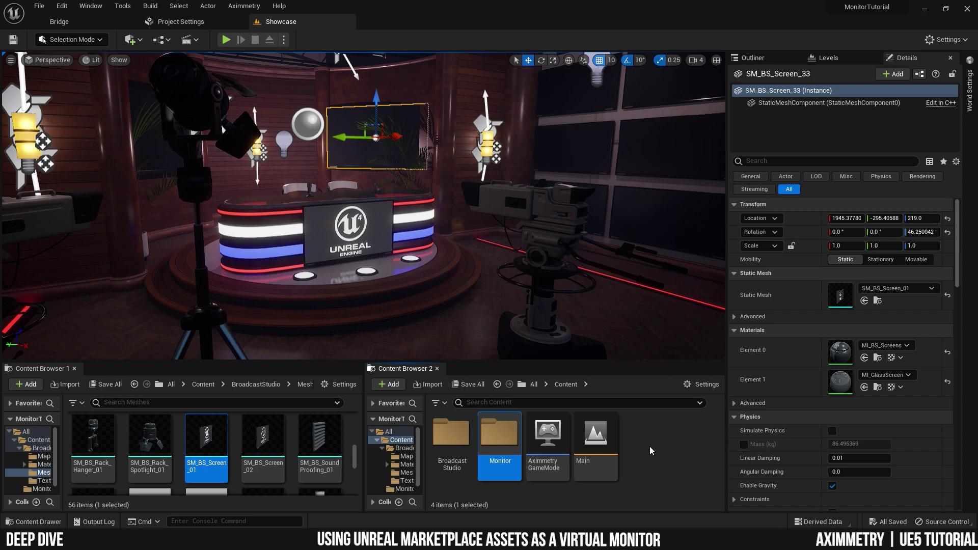
- Copy SM_BS_Screen_01 into the Monitor folder
double_click(499, 432)
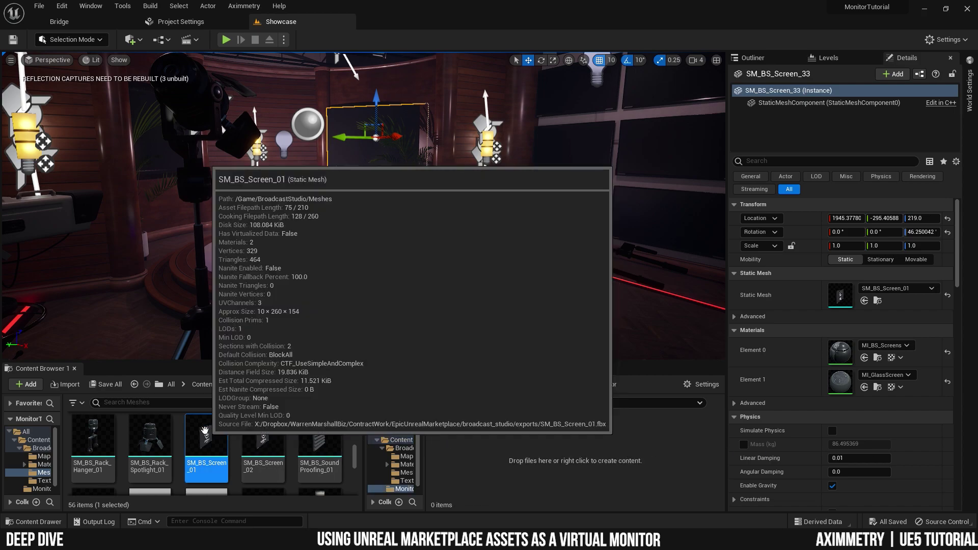
left_click_drag(204, 430, 565, 437)
left_click(491, 441)
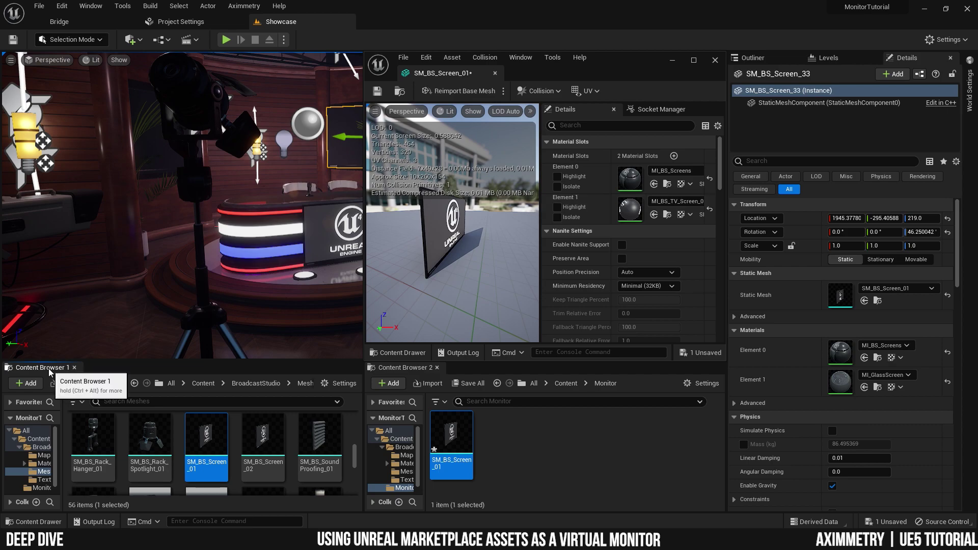
- Copy the material instances MI_BS_Screens and MI_BS_TV_Screen_01 into the Monitor folder
left_click(663, 187)
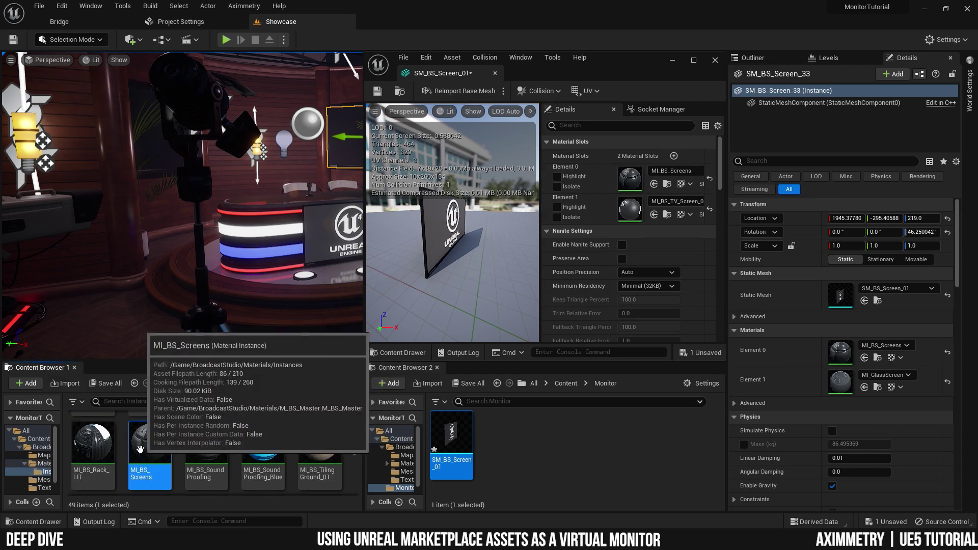
left_click_drag(134, 462, 521, 445)
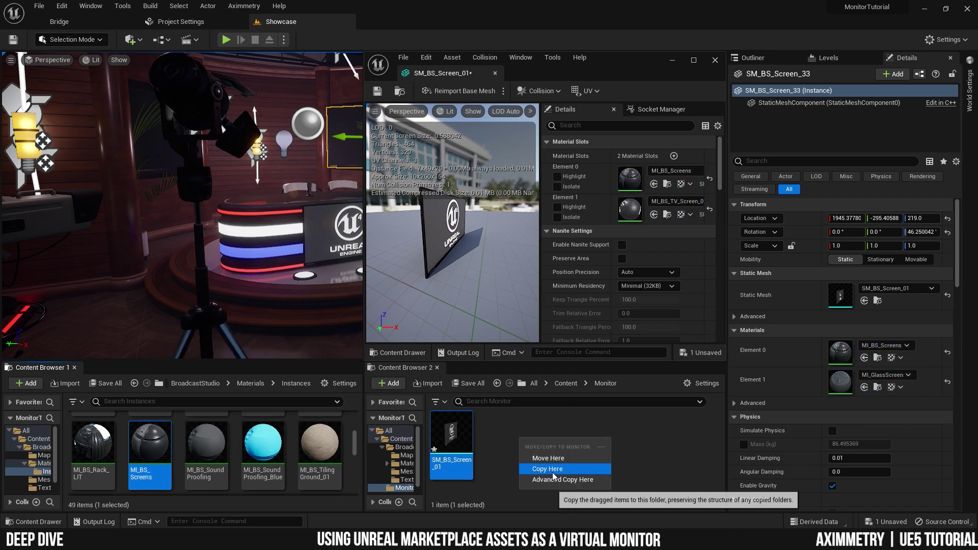
left_click(534, 465)
left_click(667, 214)
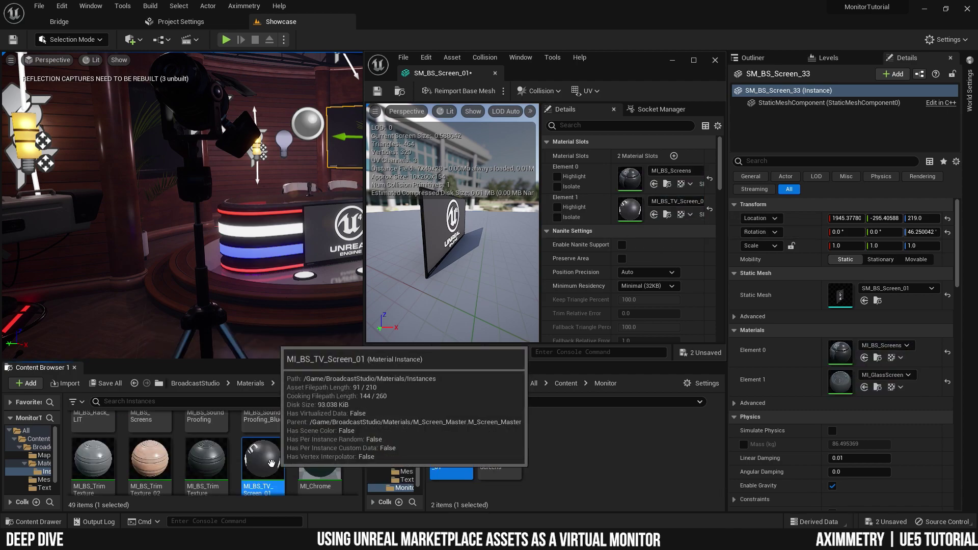
left_click_drag(270, 462, 583, 431)
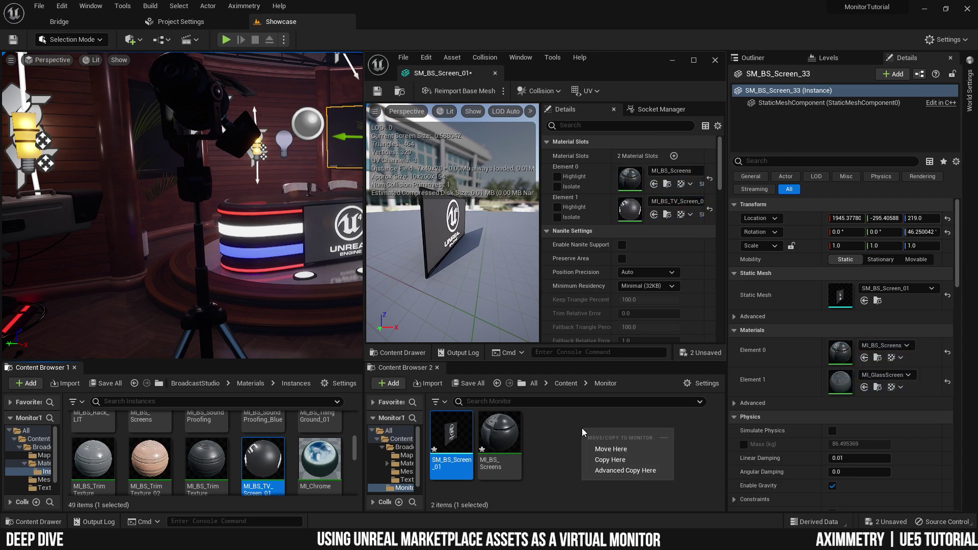
left_click(608, 458)
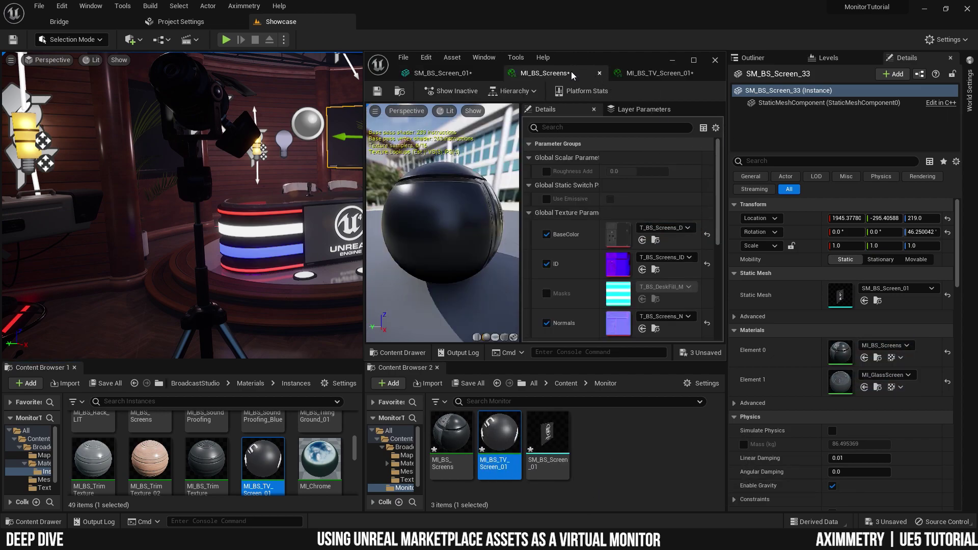
- Copy their parent materials M_Screen_Master and M_BS_Master into the Monitor folder
left_click(660, 73)
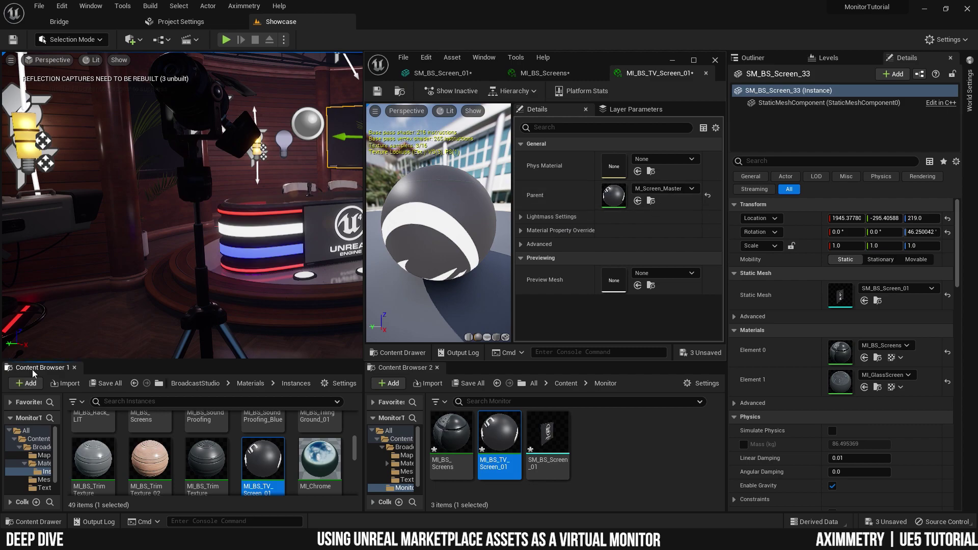
left_click(650, 200)
left_click_drag(90, 467, 631, 442)
left_click(664, 473)
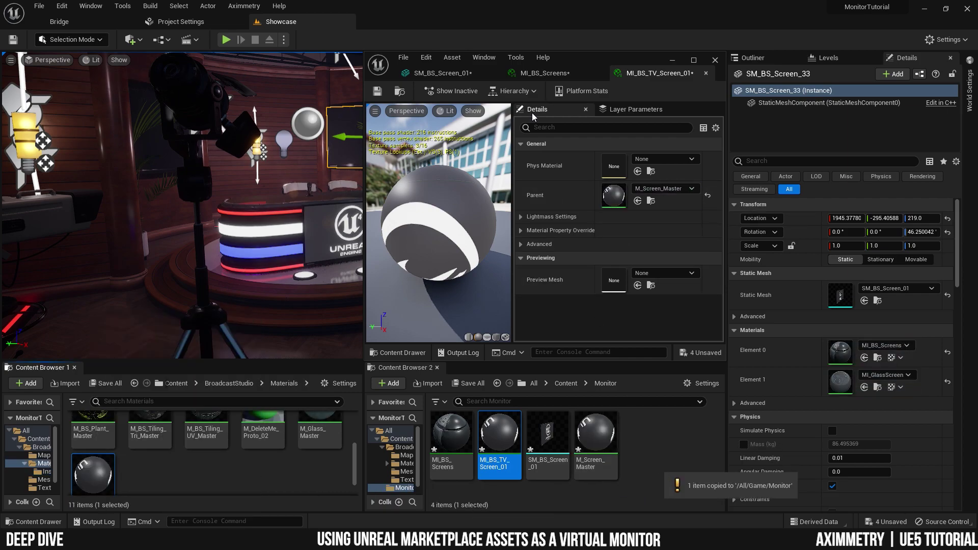
left_click(548, 78)
scroll(598, 246, "down", 5)
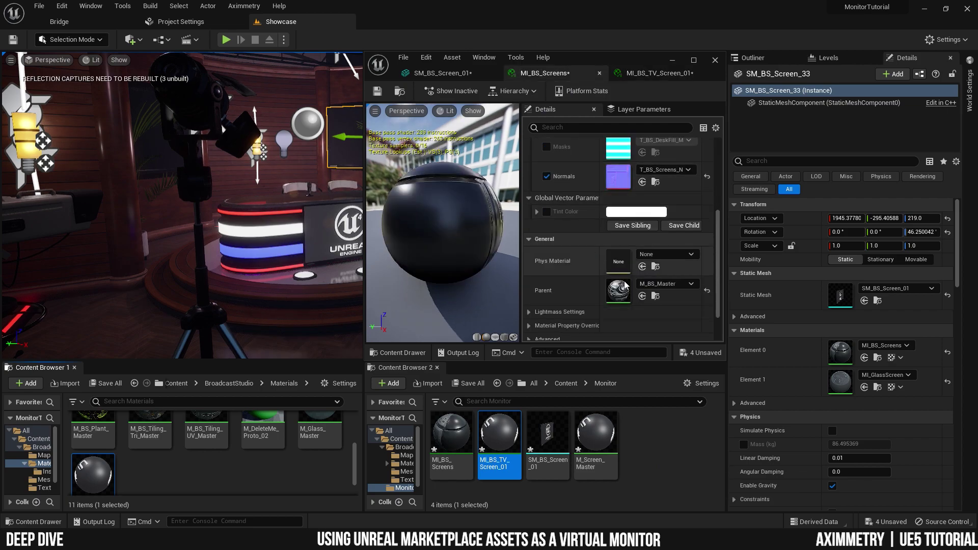
left_click(656, 295)
left_click_drag(149, 438, 660, 439)
left_click(694, 471)
scroll(560, 306, "up", 3)
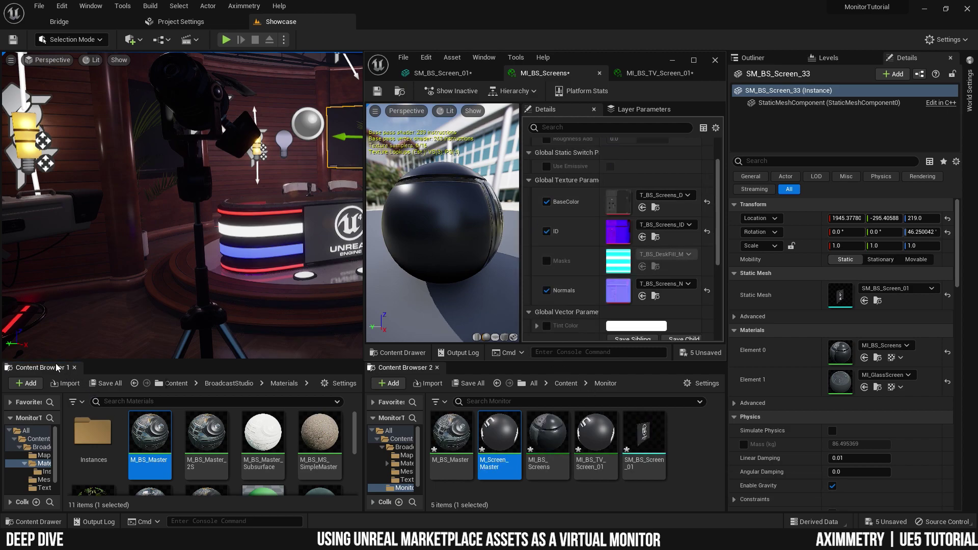
- Copy the screen textures T_BS_Screens_D, T_BS_Screens_ID and T_BS_Screens_N into Monitor
left_click(655, 207)
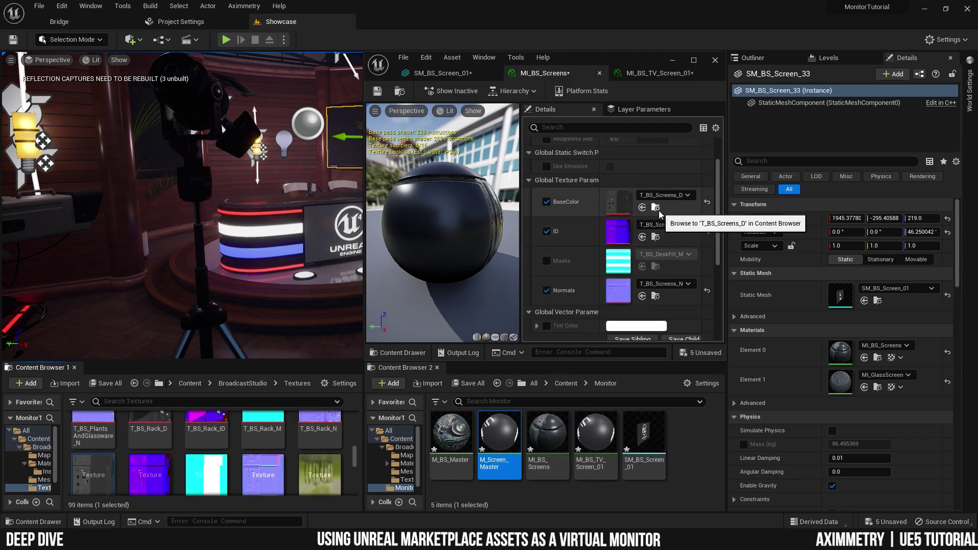
left_click_drag(94, 472, 652, 499)
left_click(682, 477)
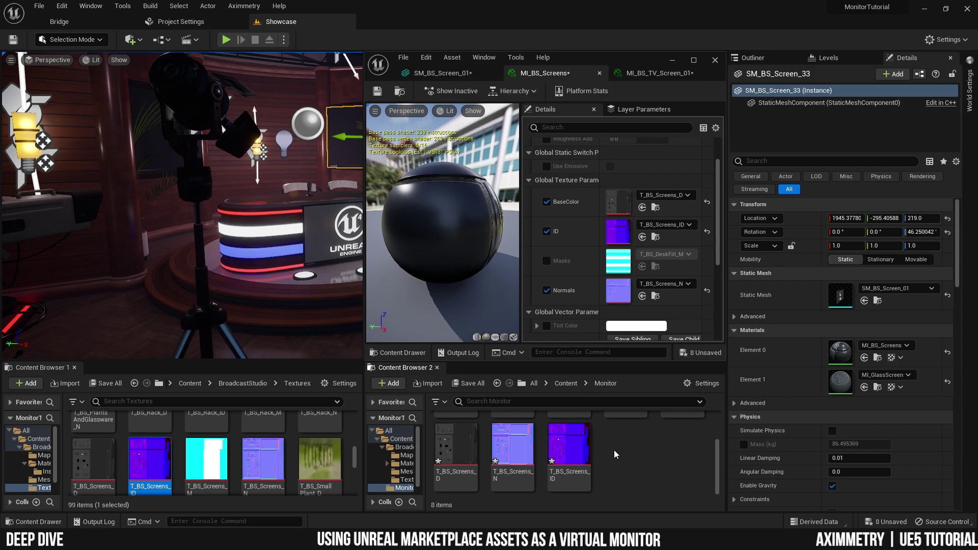
scroll(613, 451, "up", 2)
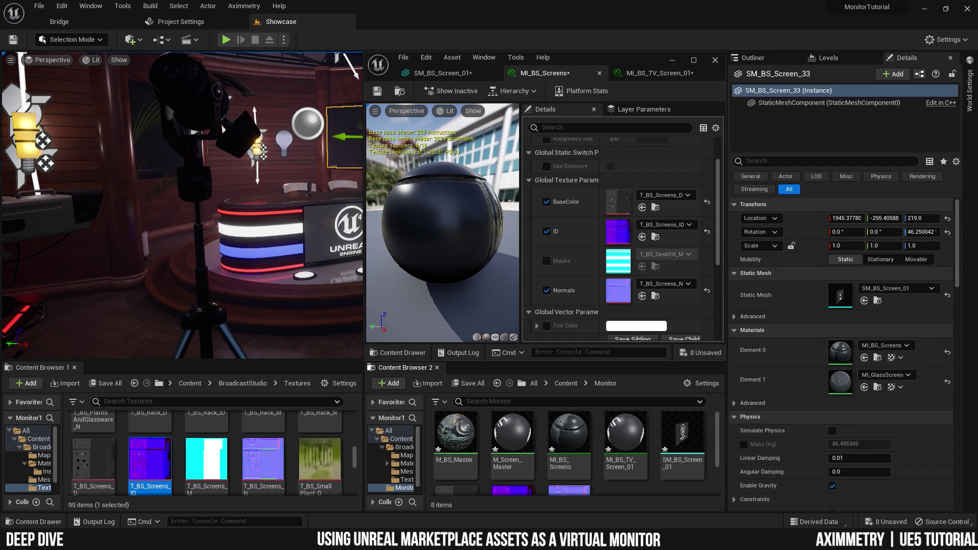
mouse_move(628, 442)
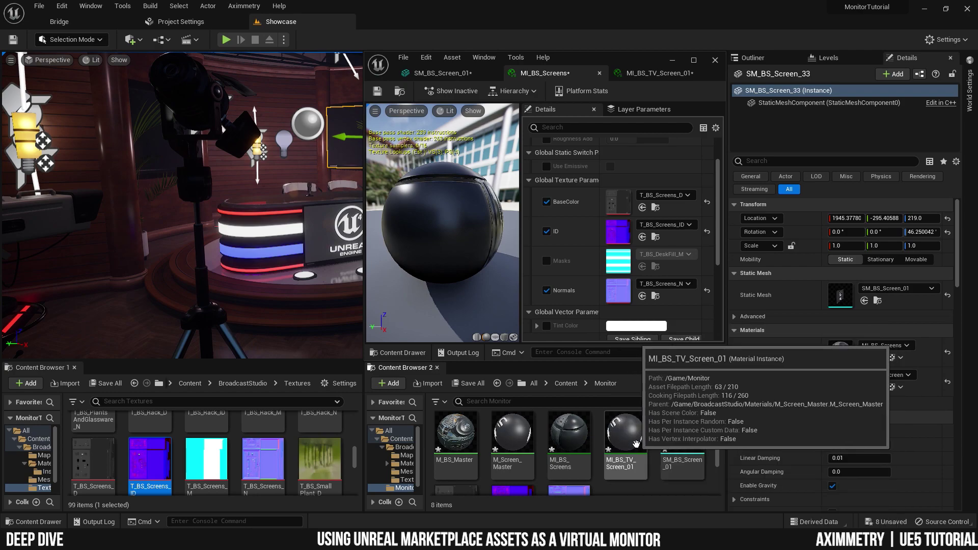
- Delete the MI_BS_TV_Screen_01 material instance from the Monitor folder
right_click(628, 442)
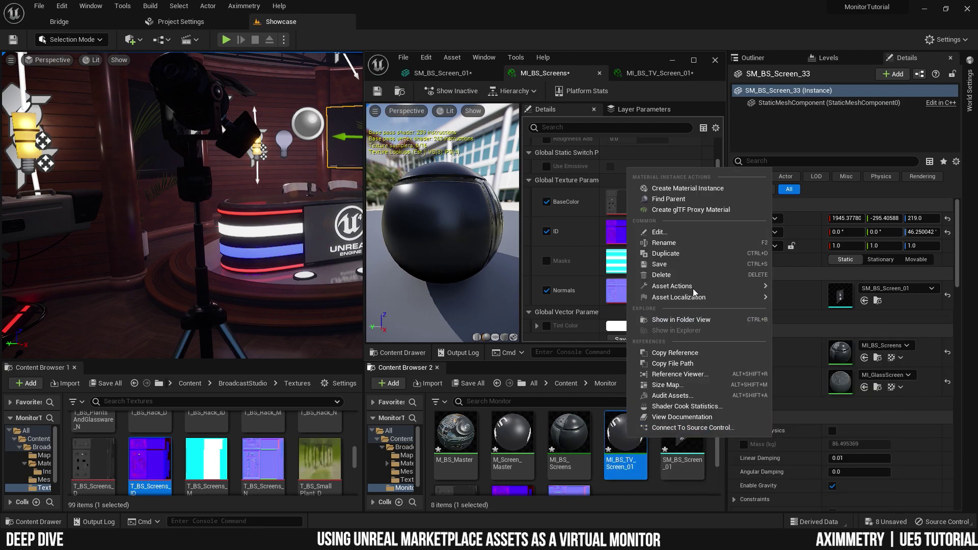
left_click(683, 273)
left_click(425, 438)
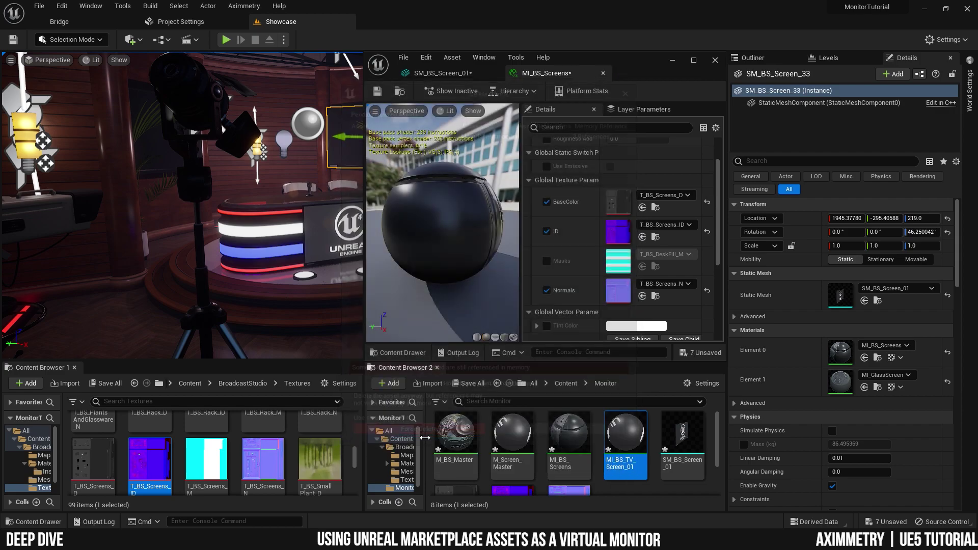
- Copy M_Screen_Master's texture T_BlankScreen_01_D into Monitor and dock both browsers together
mouse_move(515, 432)
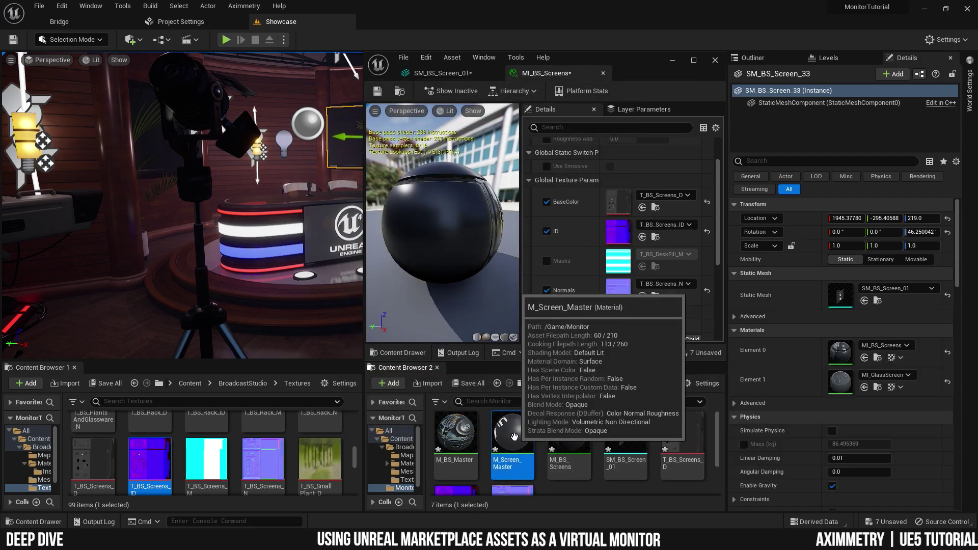
double_click(514, 437)
left_click(509, 183)
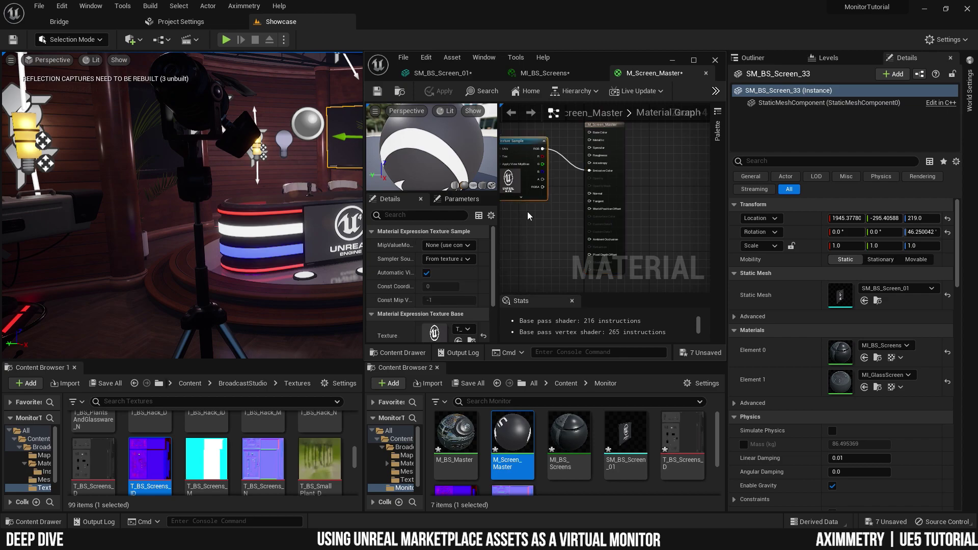
scroll(553, 227, "up", 4)
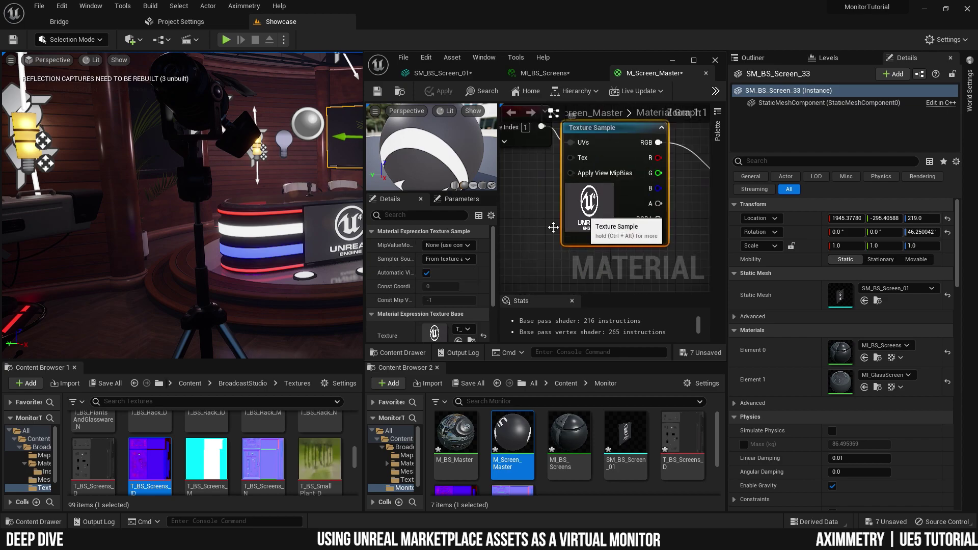
left_click_drag(493, 249, 492, 286)
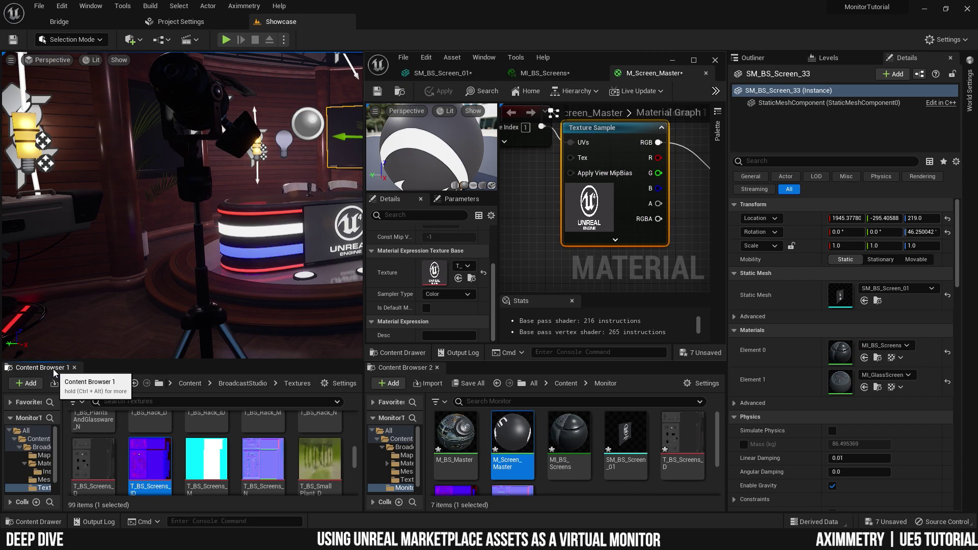
left_click(471, 278)
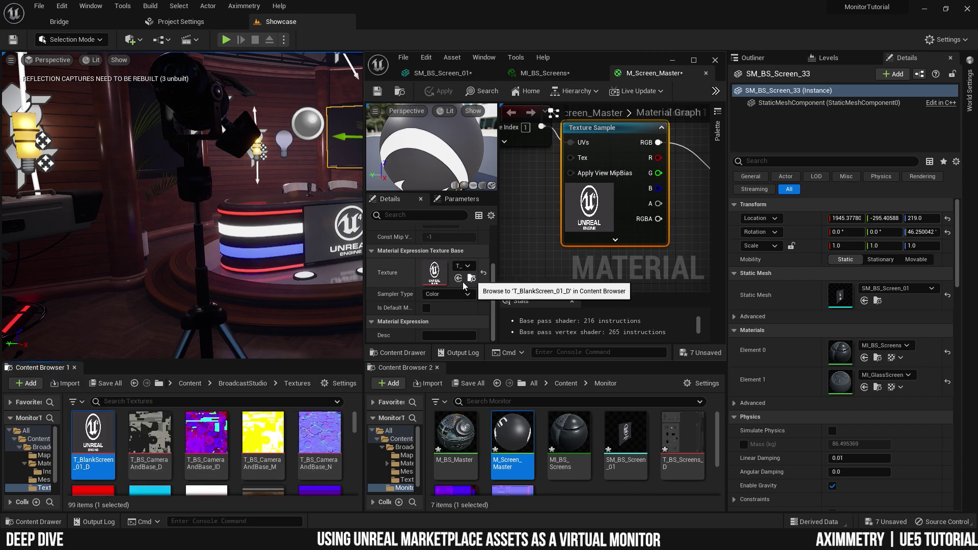
left_click_drag(93, 433, 623, 496)
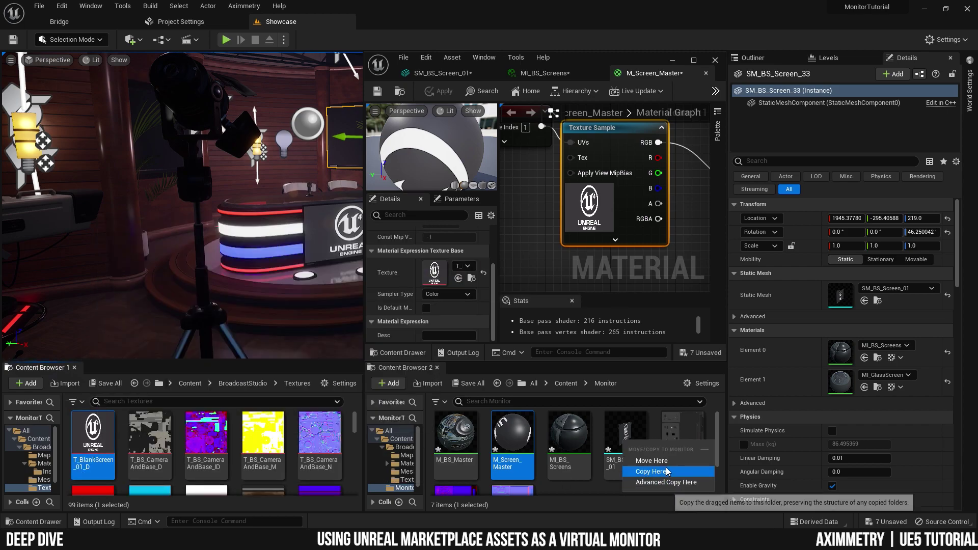
left_click(651, 471)
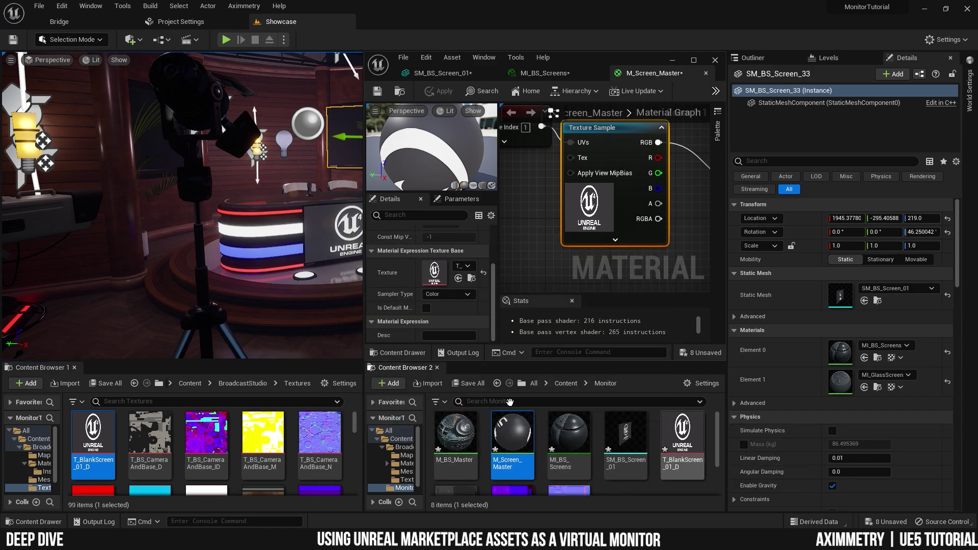
left_click_drag(385, 374, 551, 445)
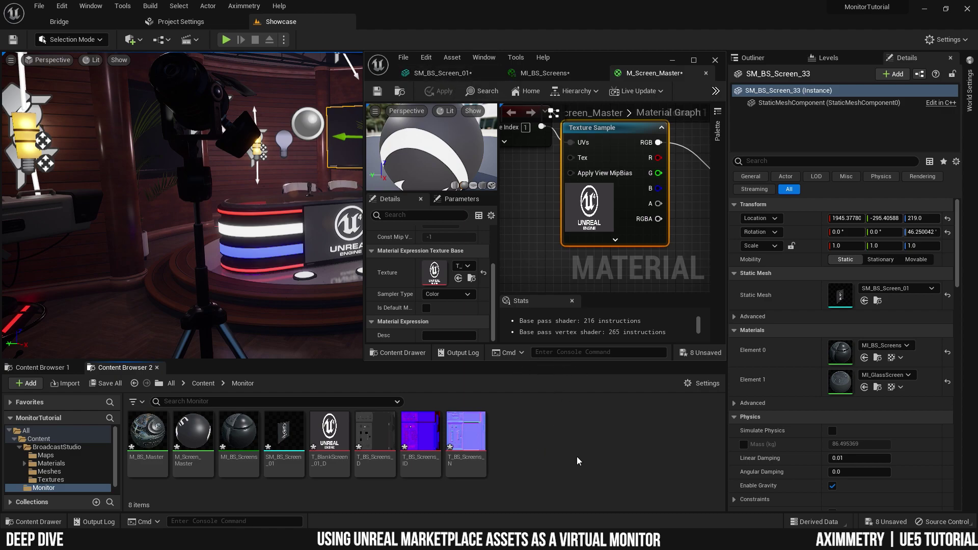
- Assign MI_BS_Screens to Element 0 and M_Screen_Master to Element 1; reparent MI_BS_Screens to M_BS_Master
left_click(438, 74)
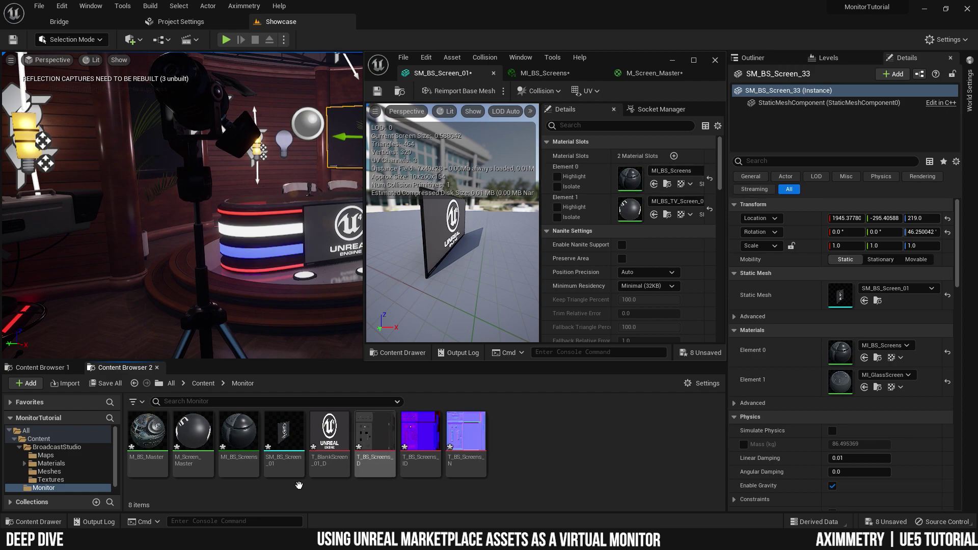
left_click_drag(239, 431, 631, 178)
left_click(189, 436)
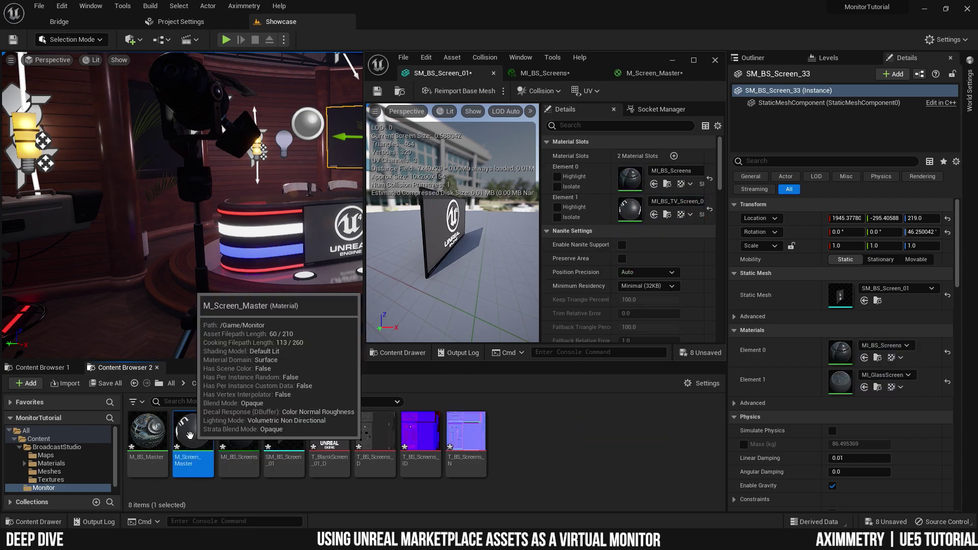
left_click_drag(189, 435, 631, 206)
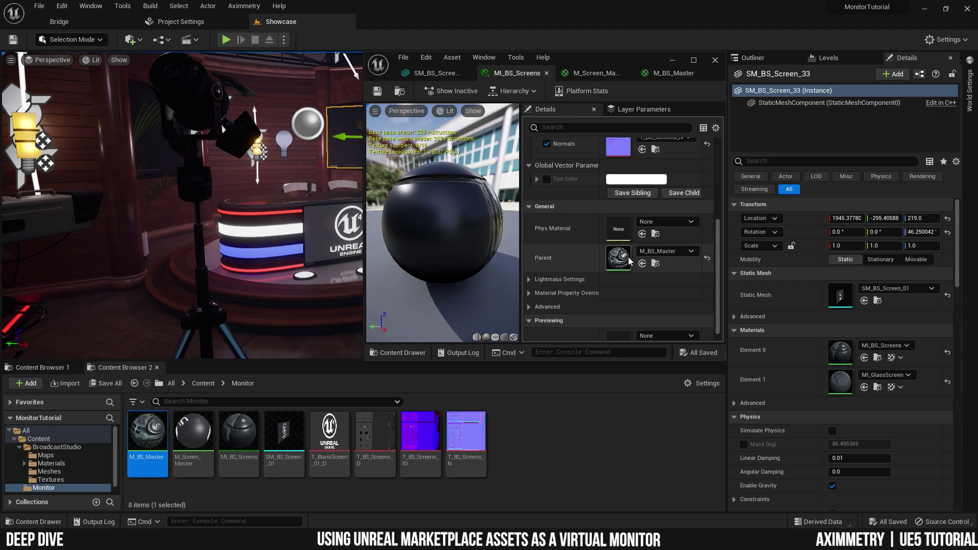
left_click_drag(147, 433, 620, 262)
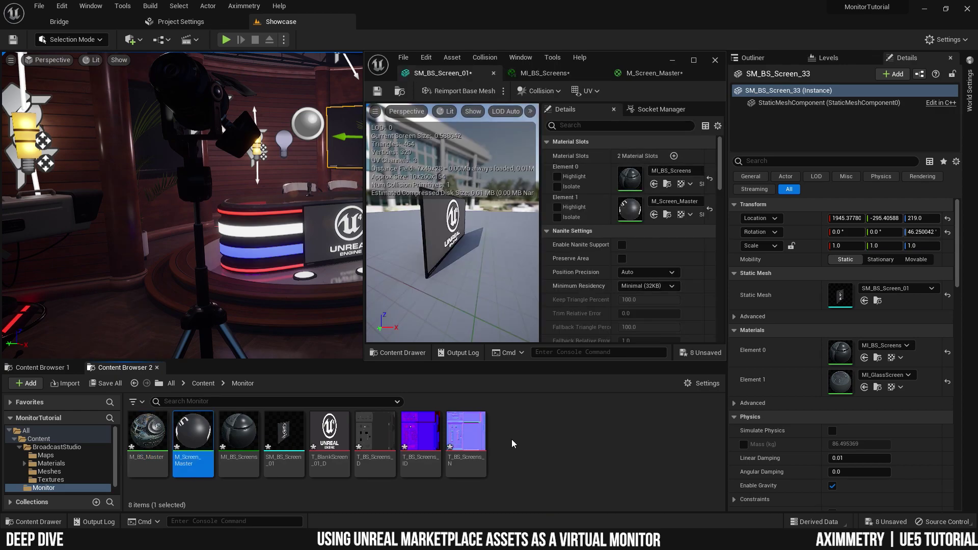
- Point MI_BS_Screens to copied T_BS_Screens_D, _ID, _N and M_Screen_Master to T_BlankScreen_01_D
left_click(545, 73)
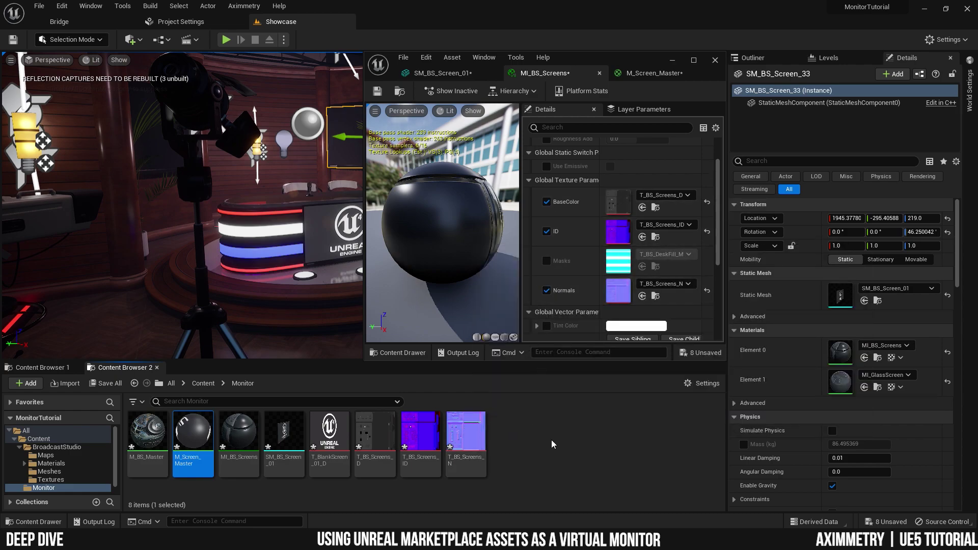
left_click_drag(375, 432, 626, 200)
left_click_drag(420, 438, 615, 231)
left_click_drag(466, 438, 623, 290)
left_click(652, 73)
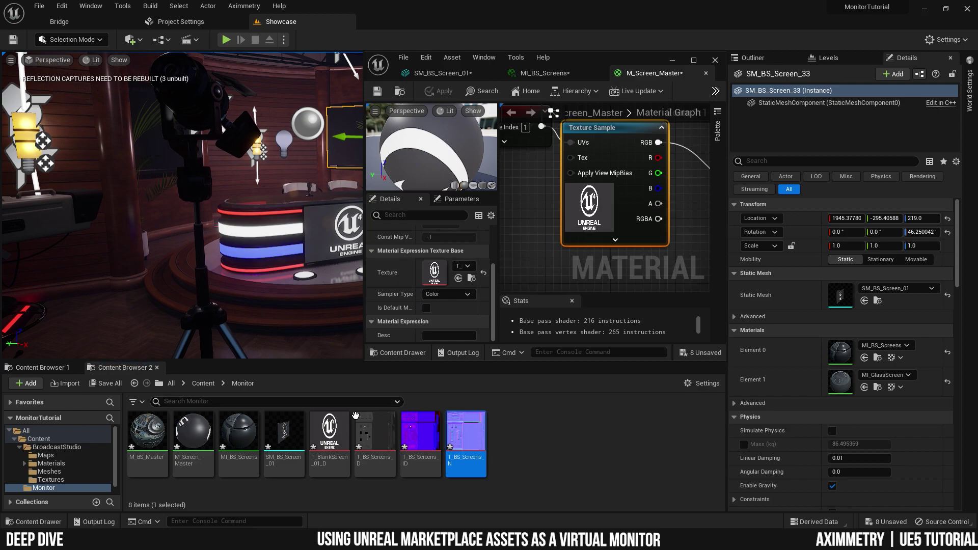
left_click_drag(329, 437, 434, 273)
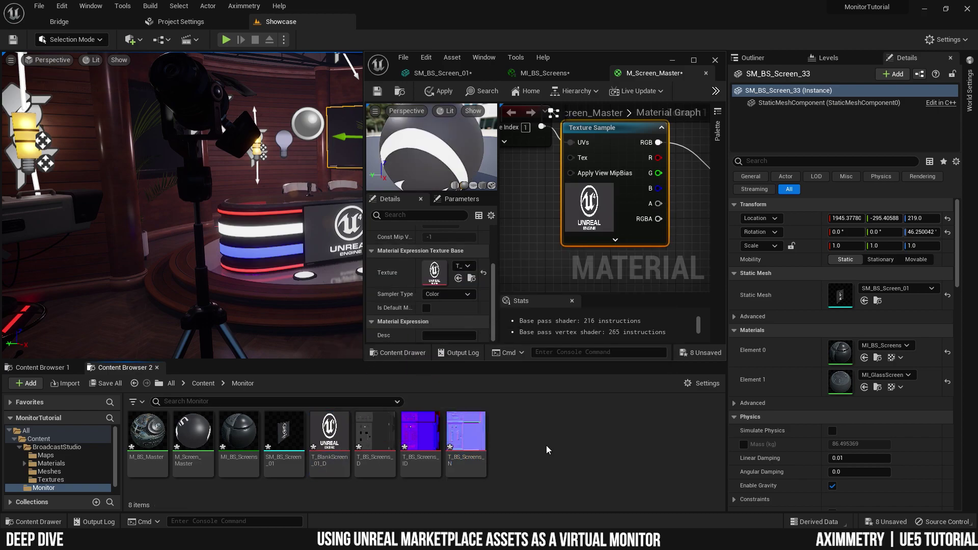
- Save all assets, then create an Actor blueprint named BP_Monitor in the Monitor folder
left_click(39, 6)
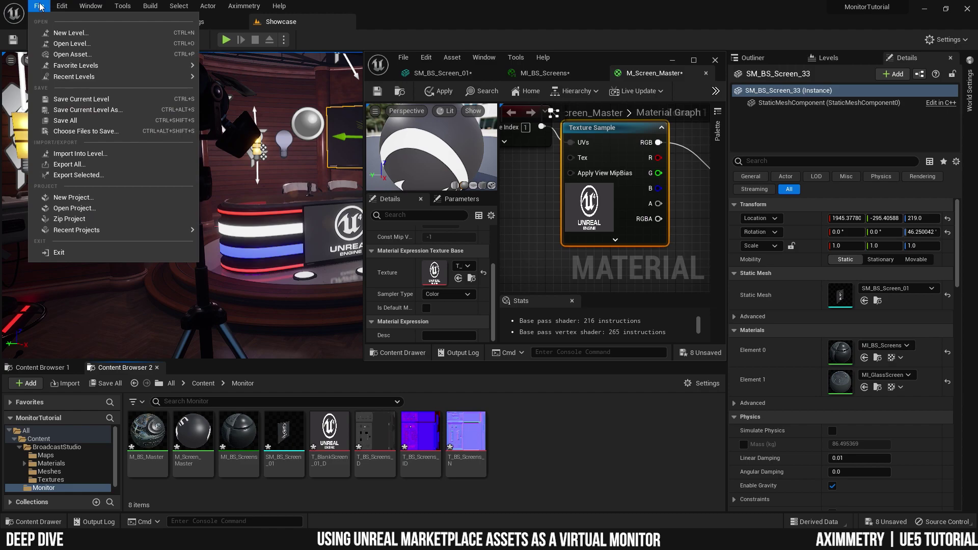
left_click(75, 120)
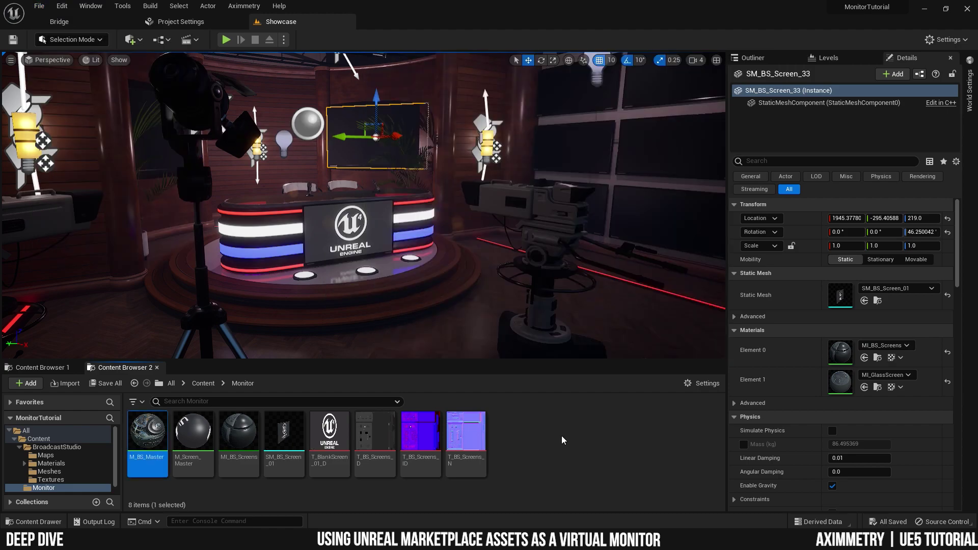
right_click(535, 438)
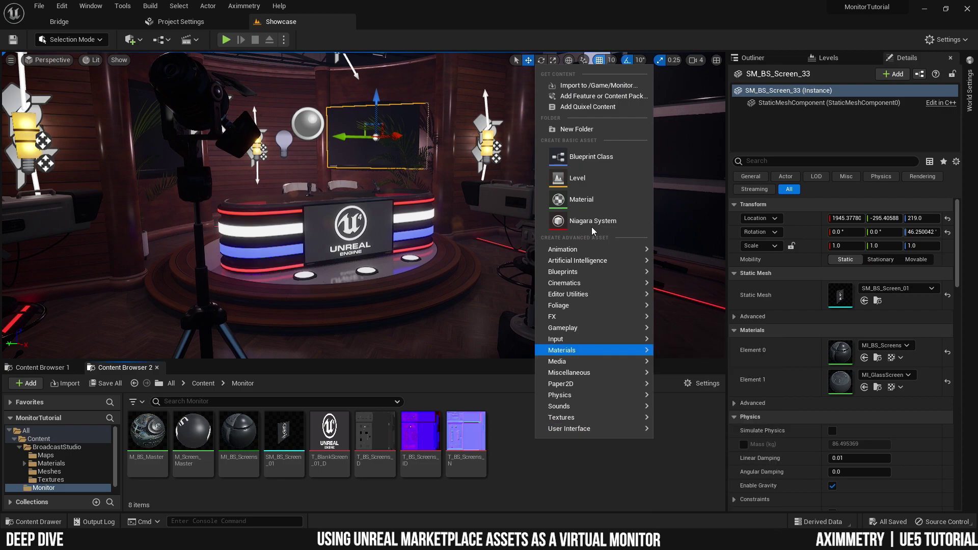
left_click(590, 157)
left_click(374, 186)
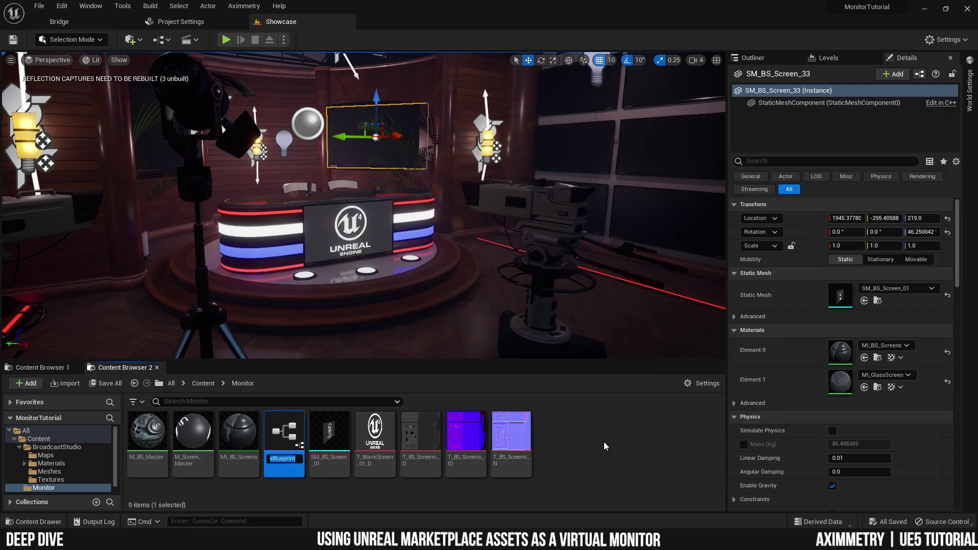
type("P_Monitor")
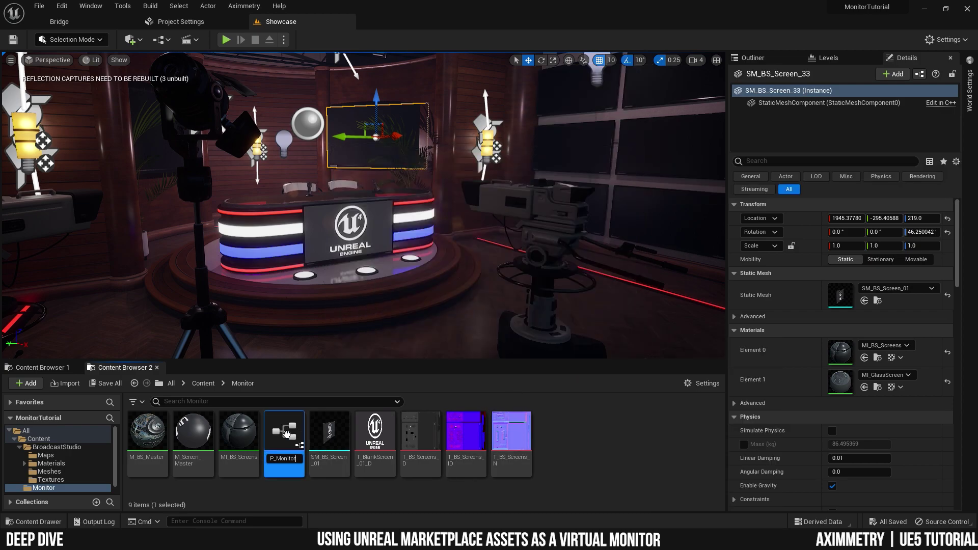
key("Return")
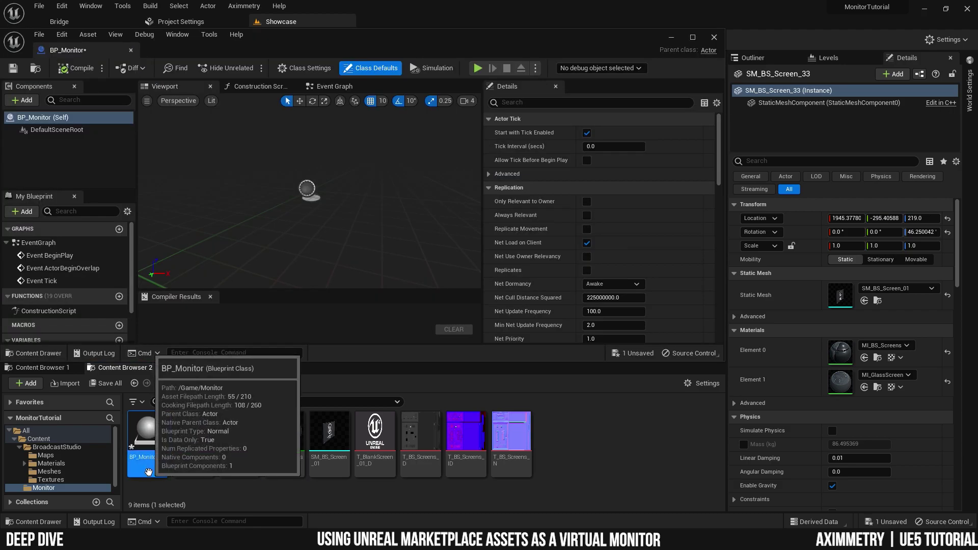
- Rename the copied screen mesh to SM_Monitor and add it as a BP_Monitor component
left_click(328, 434)
key("F2")
key("ctrl+v")
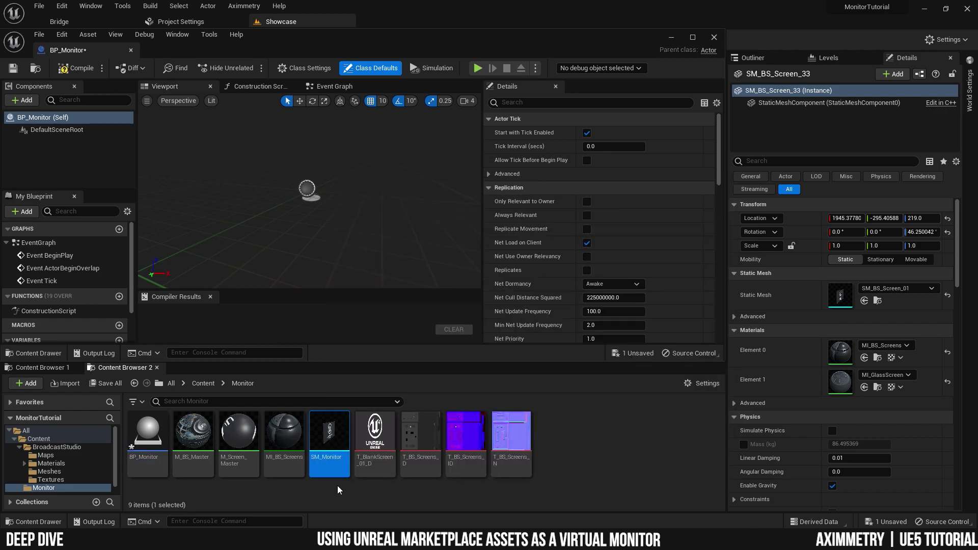
key("Return")
left_click_drag(329, 433, 66, 174)
left_click(570, 438)
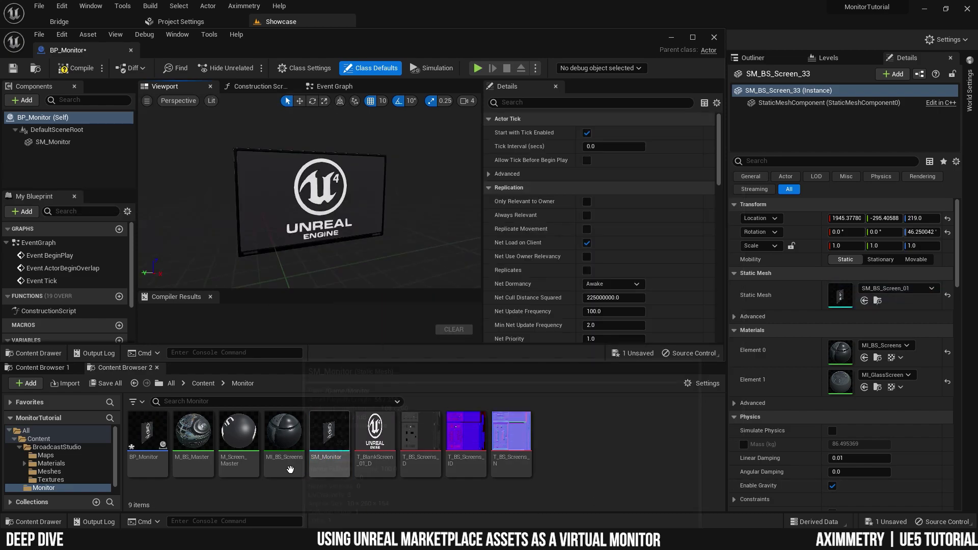
- Rename M_Screen_Master to M_AXM and open it in the material editor
right_click(237, 436)
left_click(265, 272)
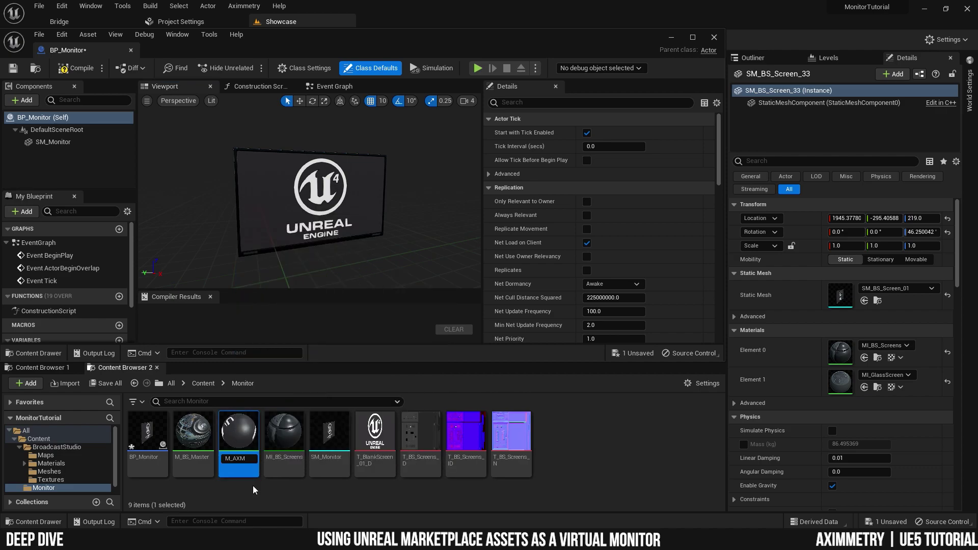
type("M_AXM")
key("Return")
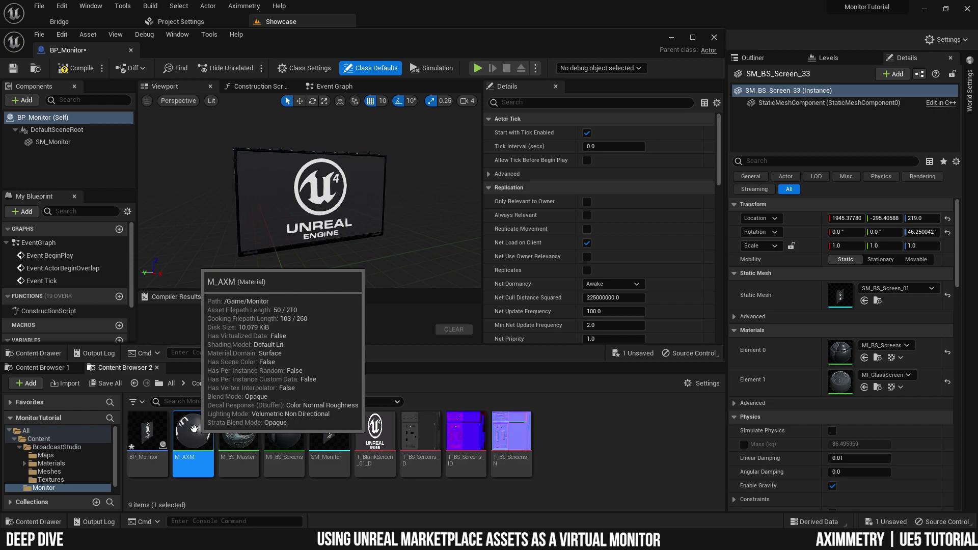
double_click(194, 429)
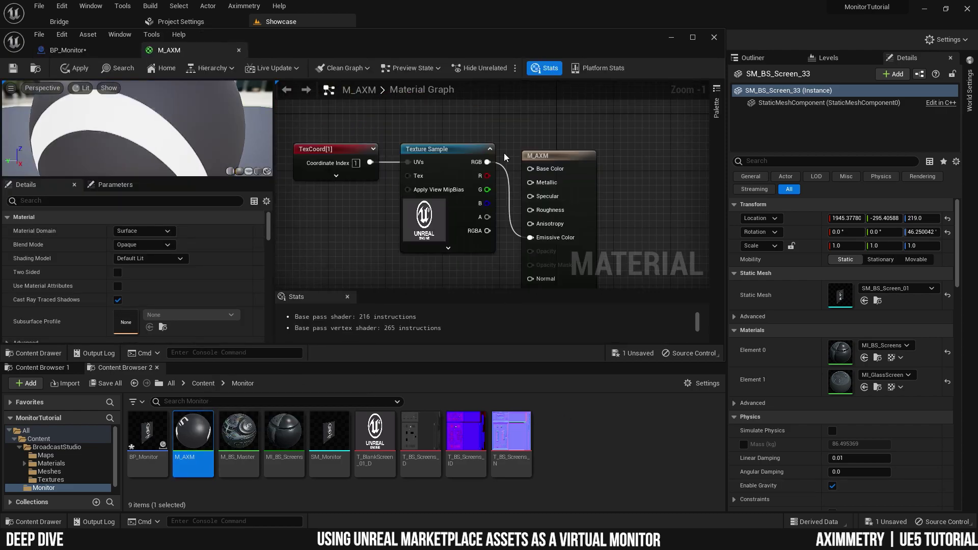
- Convert the screen Texture Sample into a parameter named LEDINPUT
right_click(457, 149)
left_click(508, 192)
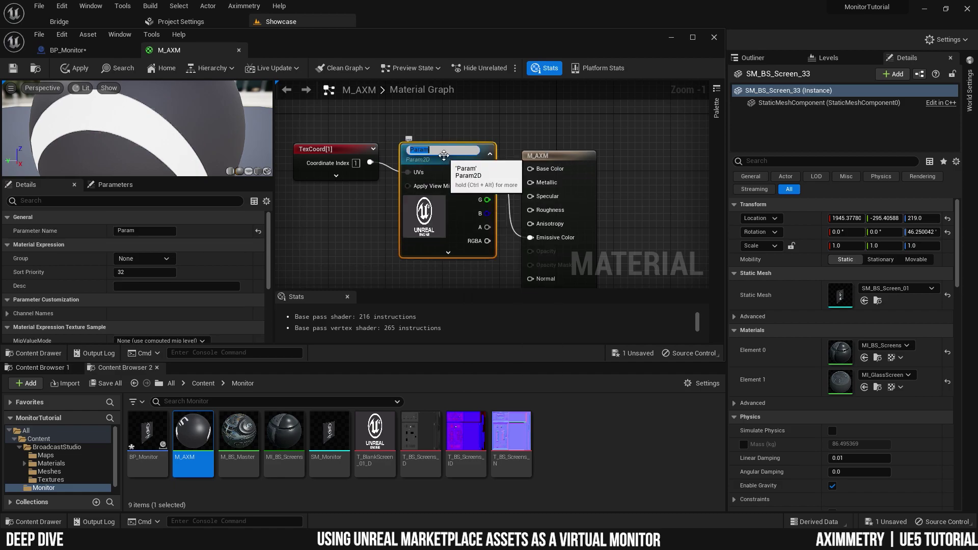
key("ctrl+a")
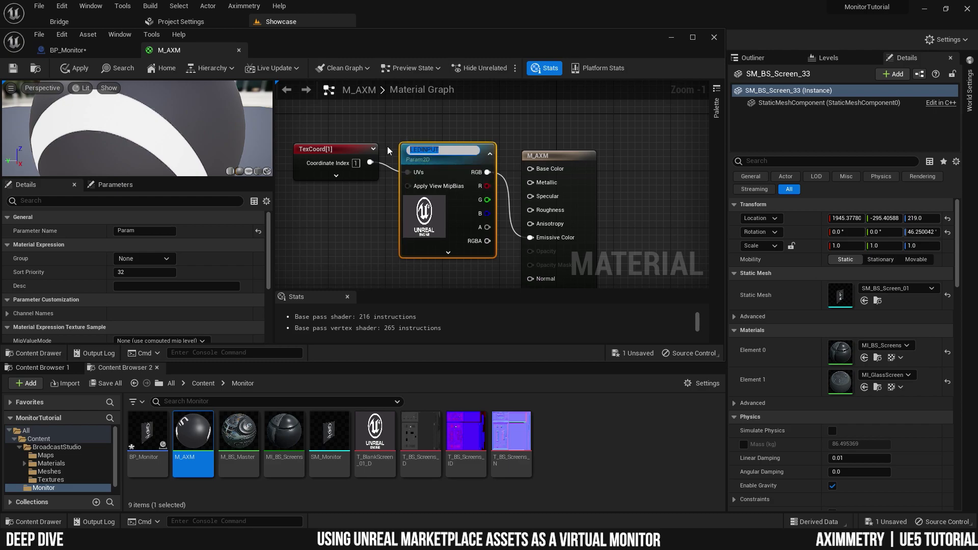
left_click(458, 152)
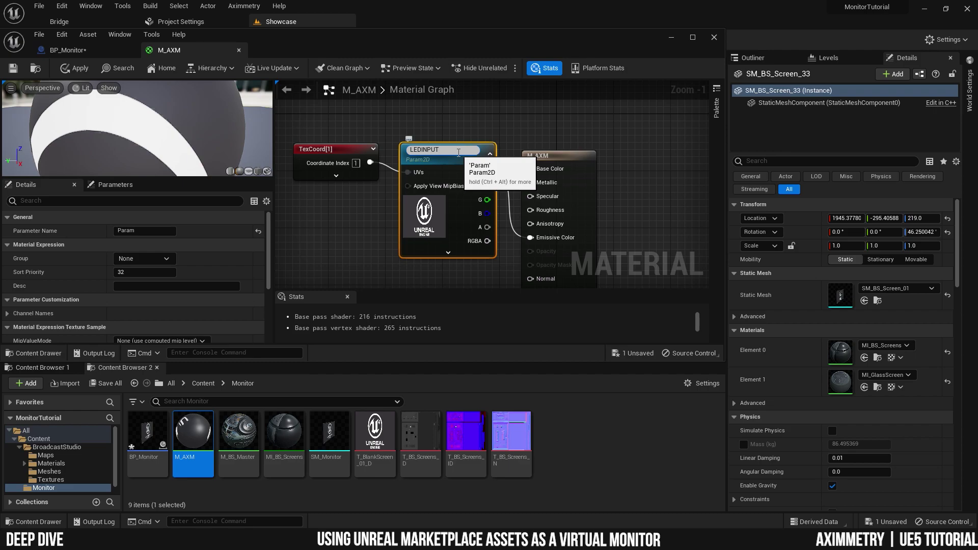
left_click(475, 138)
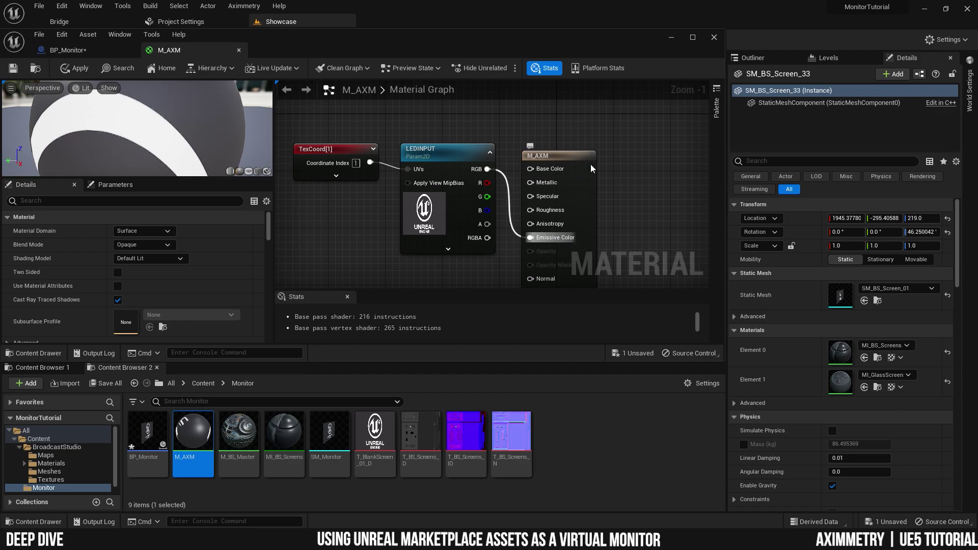
- Splice a Multiply node into the Emissive Color connection of M_AXM
left_click_drag(566, 157, 625, 142)
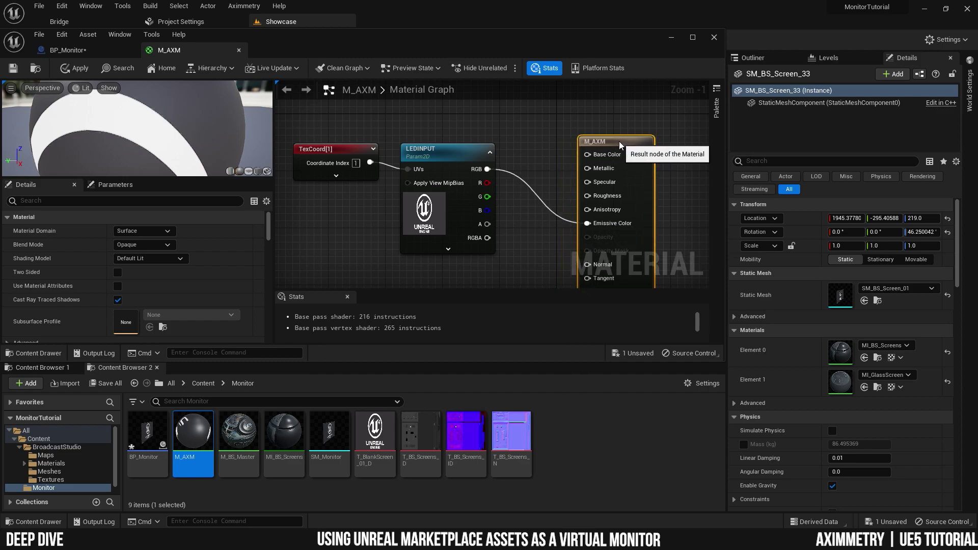
left_click(527, 224)
left_click_drag(623, 142, 665, 143)
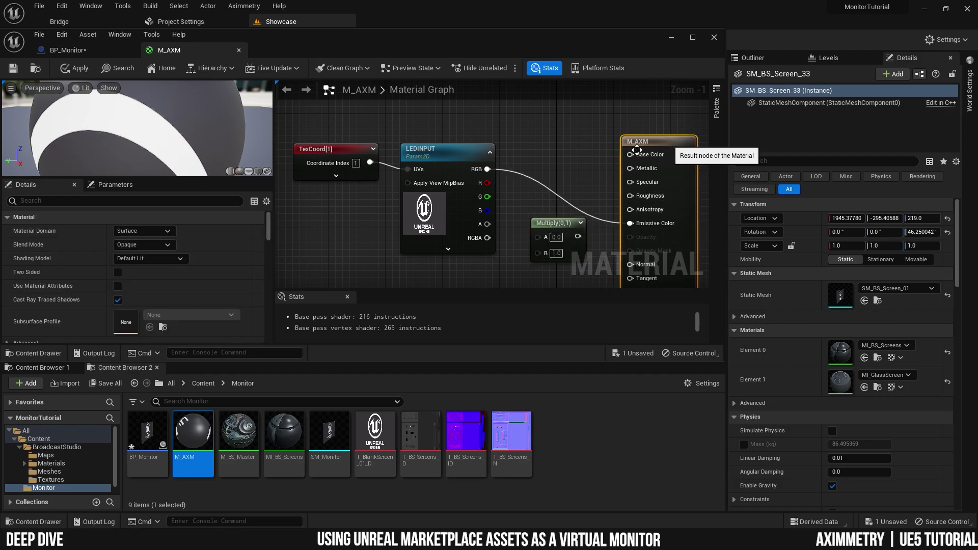
left_click_drag(555, 222, 558, 206)
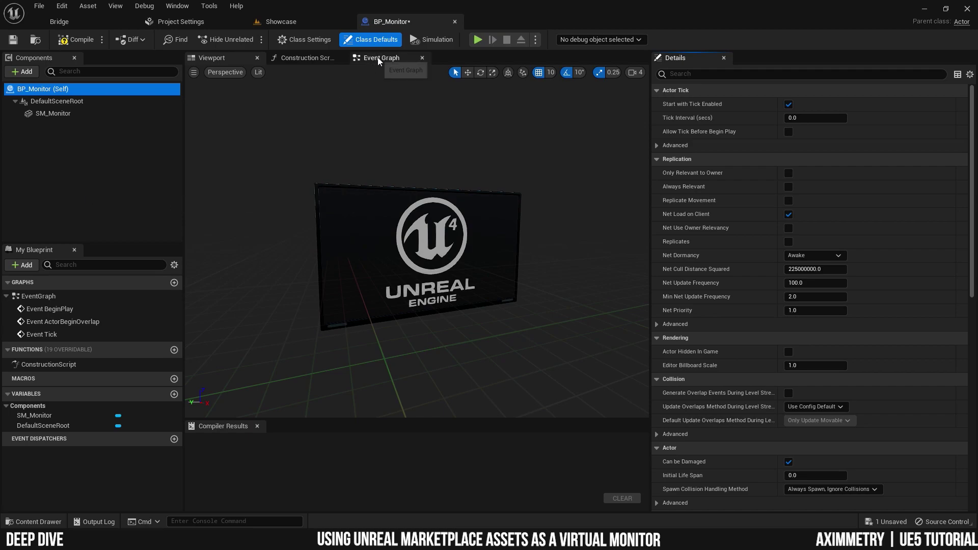
- Add Get Aximmetry Video after Event Tick and Create Dynamic Material Instance for SM_Monitor after BeginPlay
left_click(377, 58)
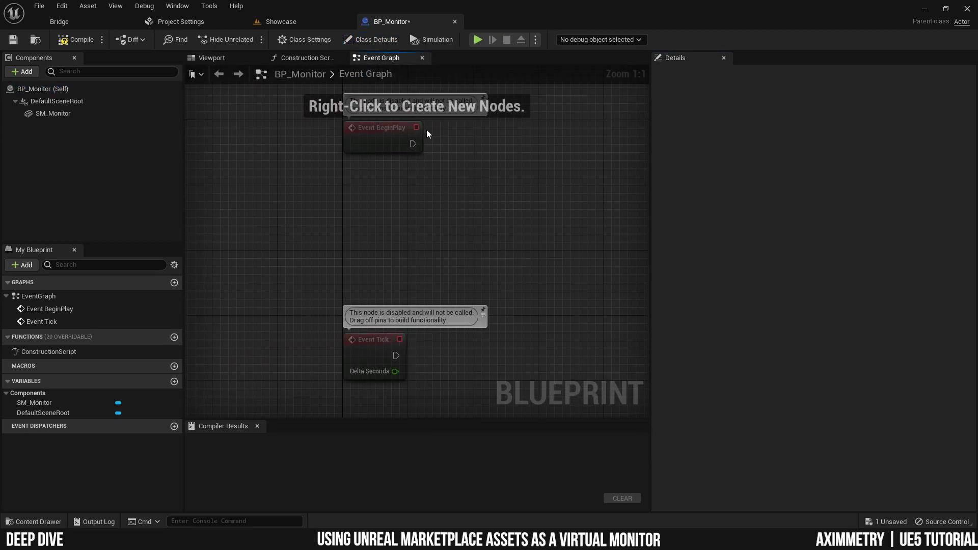
right_click_drag(488, 247, 426, 249)
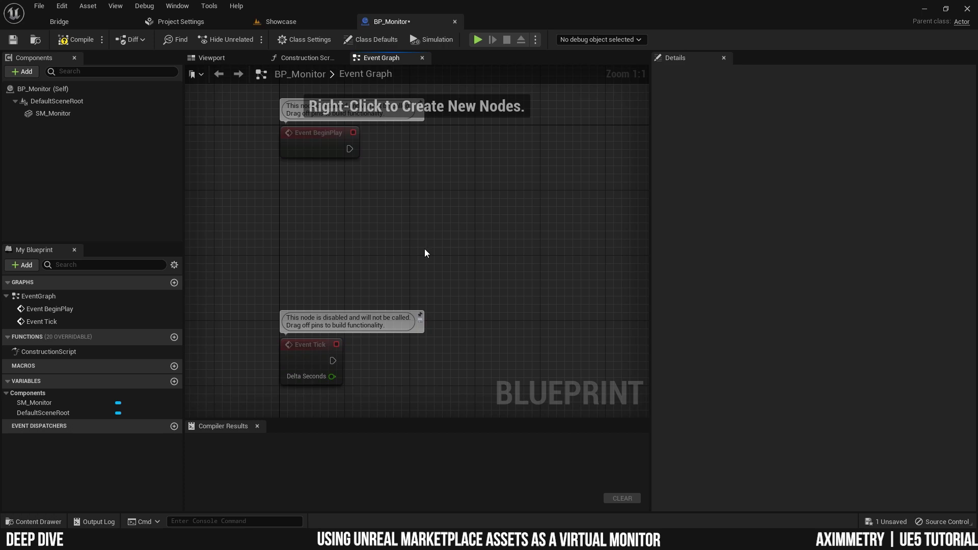
left_click_drag(332, 360, 468, 275)
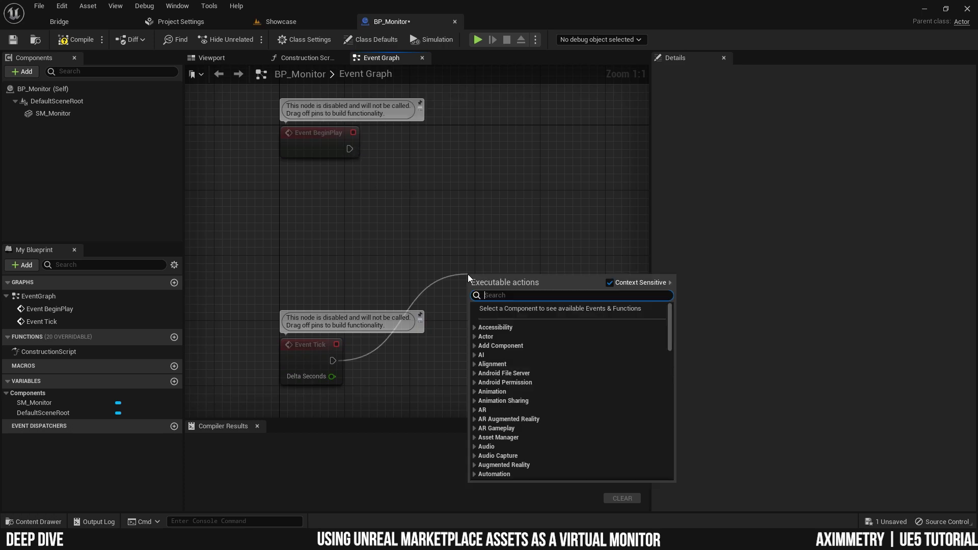
type("aximmetry")
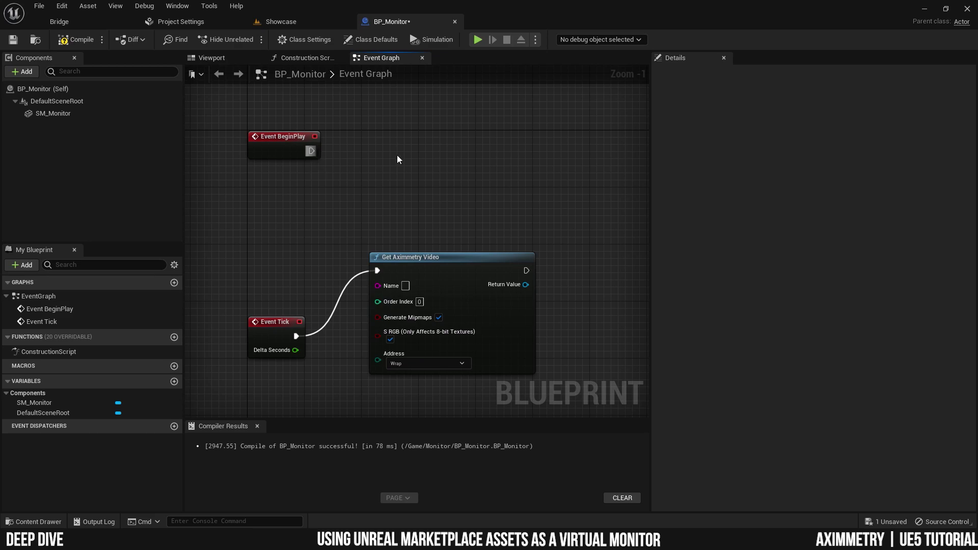
left_click_drag(310, 151, 428, 139)
type("create dynami")
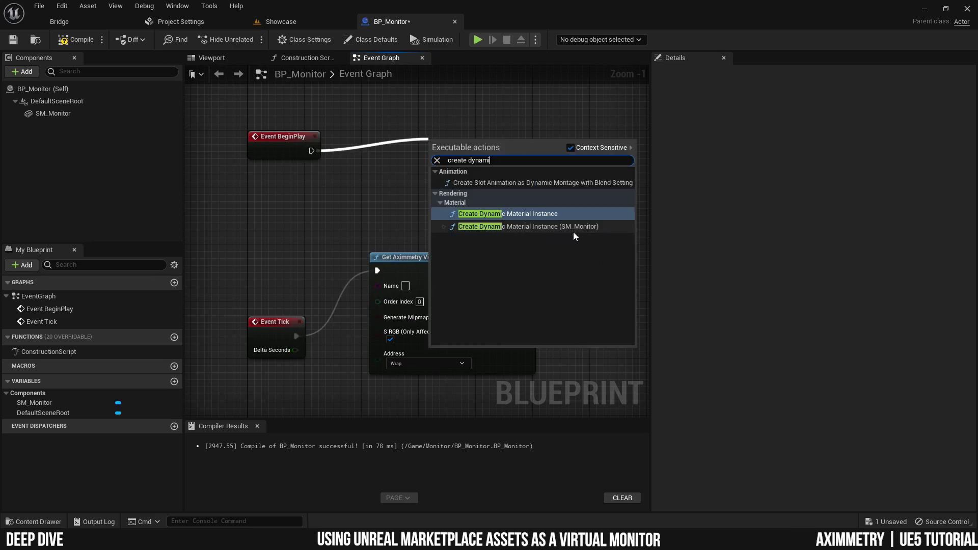
left_click(551, 227)
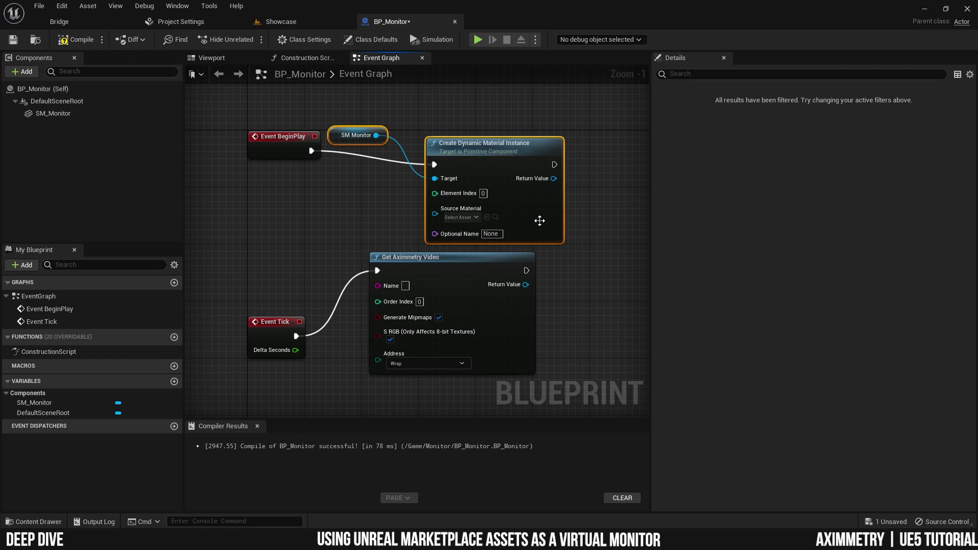
- Add Set Texture Parameter Value on the dynamic material, chained after Get Aximmetry Video
left_click_drag(503, 157, 572, 244)
type("set texture")
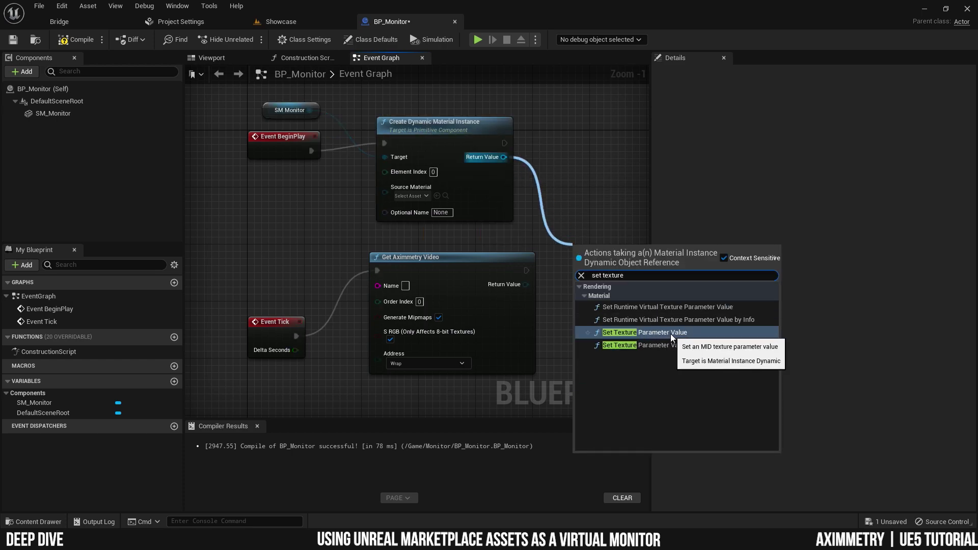
left_click(651, 336)
right_click_drag(525, 271, 478, 270)
left_click_drag(479, 269, 497, 139)
left_click(569, 112)
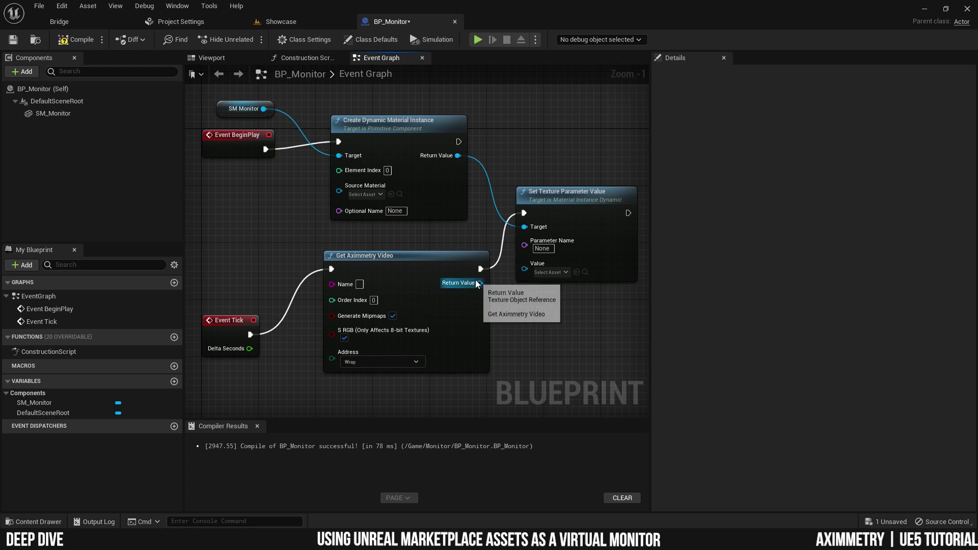
- Feed the video texture into Value, with parameter name LEDINPUT and video input VIDEO INPUT
left_click_drag(479, 283, 525, 264)
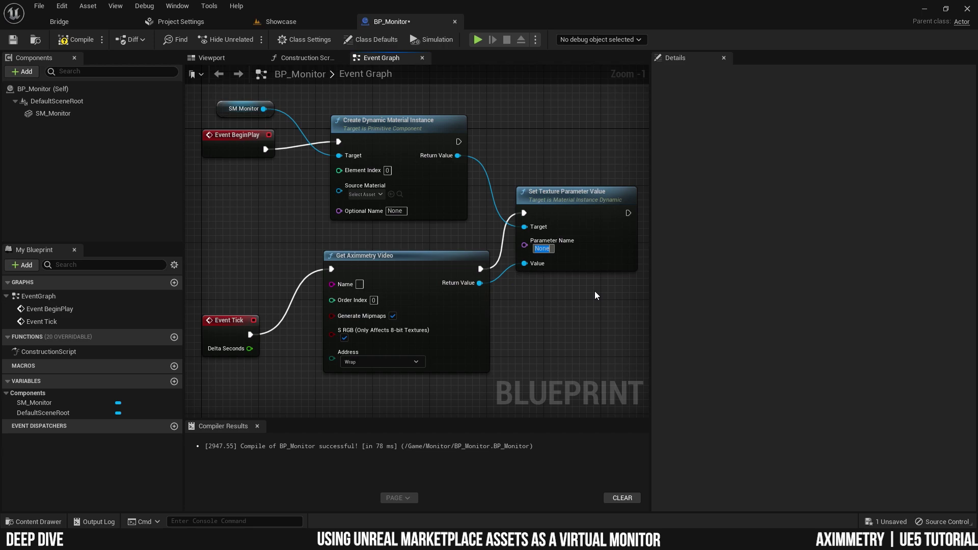
type("LEDIN")
key("Return")
type("PUT")
key("Return")
type("VIDEO INPUT")
key("Return")
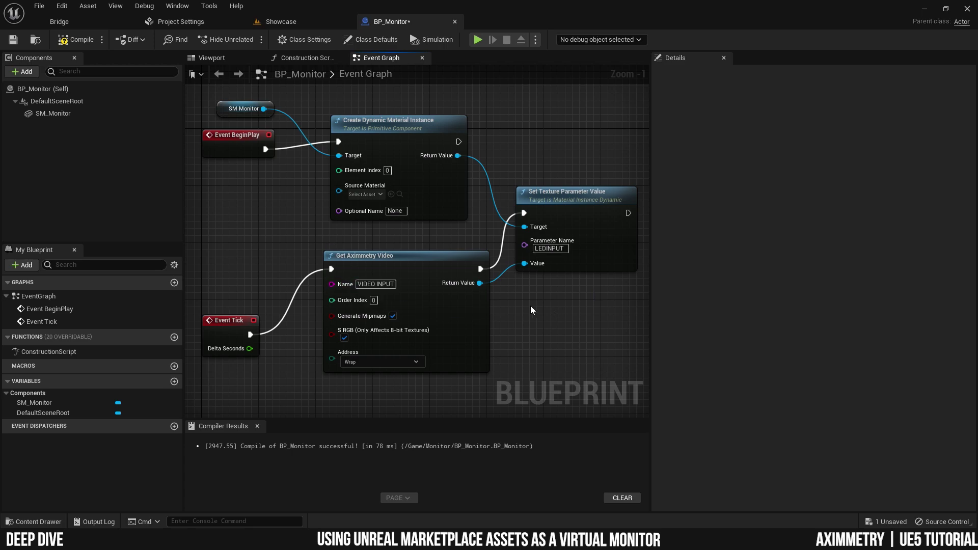
- Set M_AXM as the instance's source material, using element index 1
left_click(379, 195)
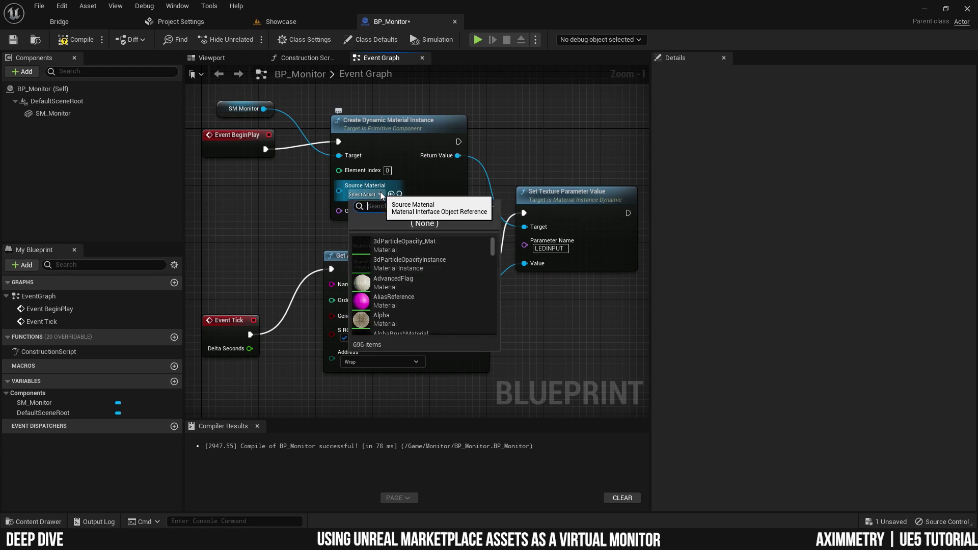
type("M_ax")
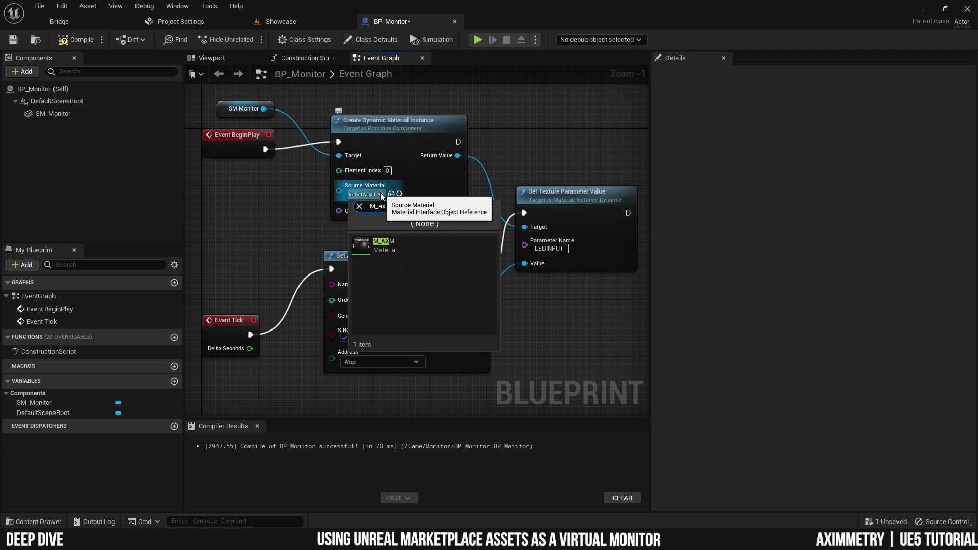
left_click(385, 246)
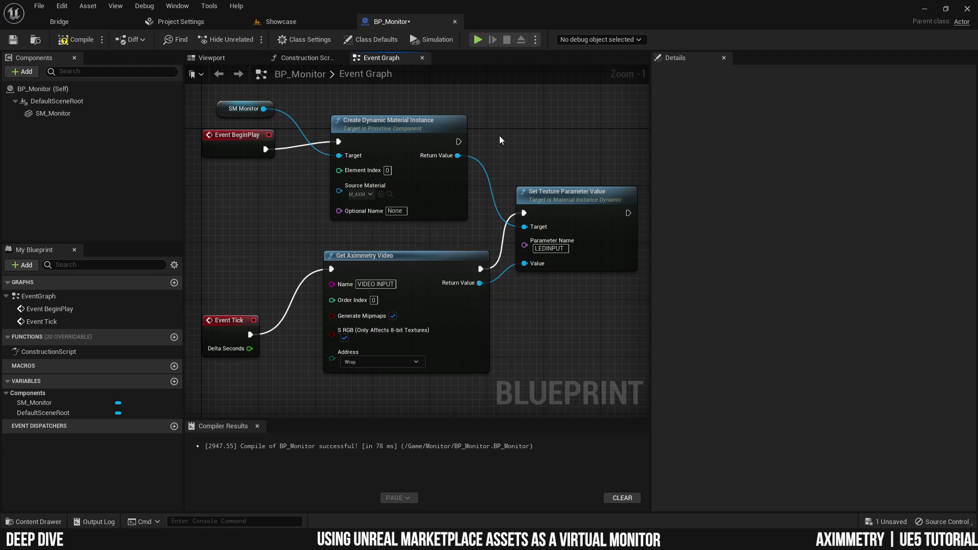
left_click(51, 114)
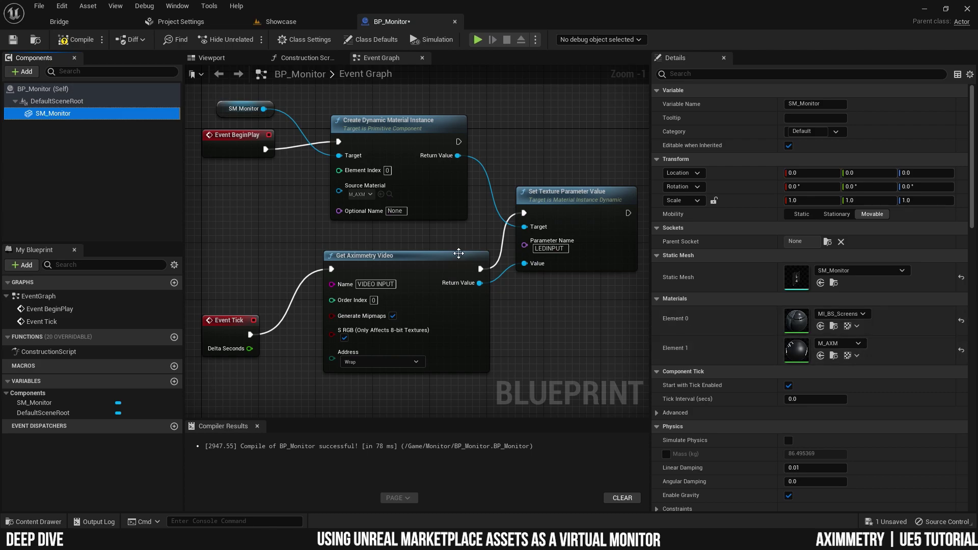
left_click(388, 170)
type("1")
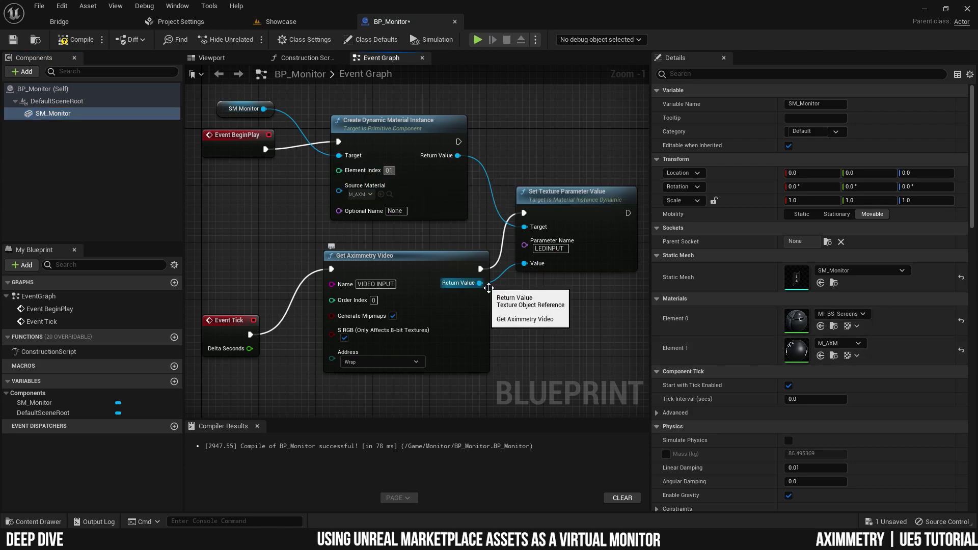
key("Return")
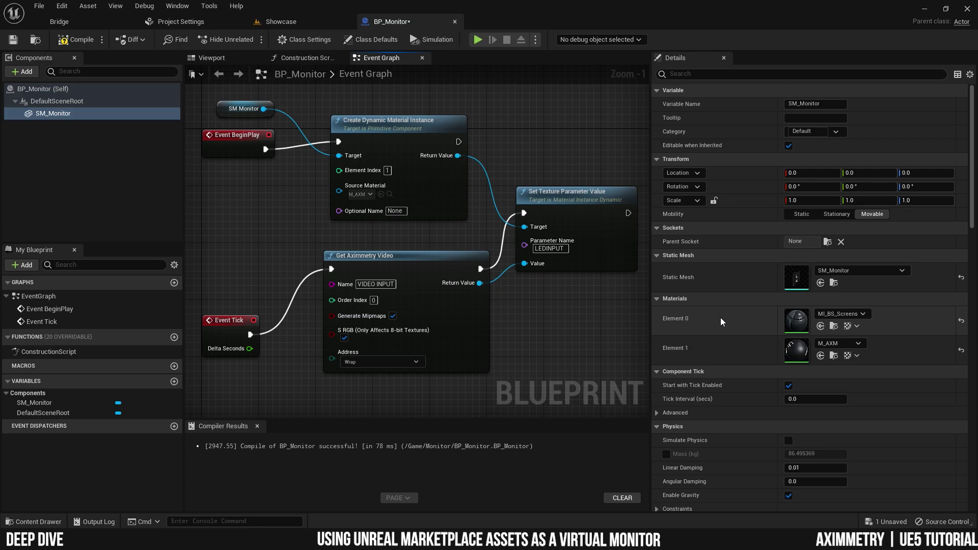
- Compile and save BP_Monitor, then place it on the level floor
left_click(72, 40)
left_click(13, 40)
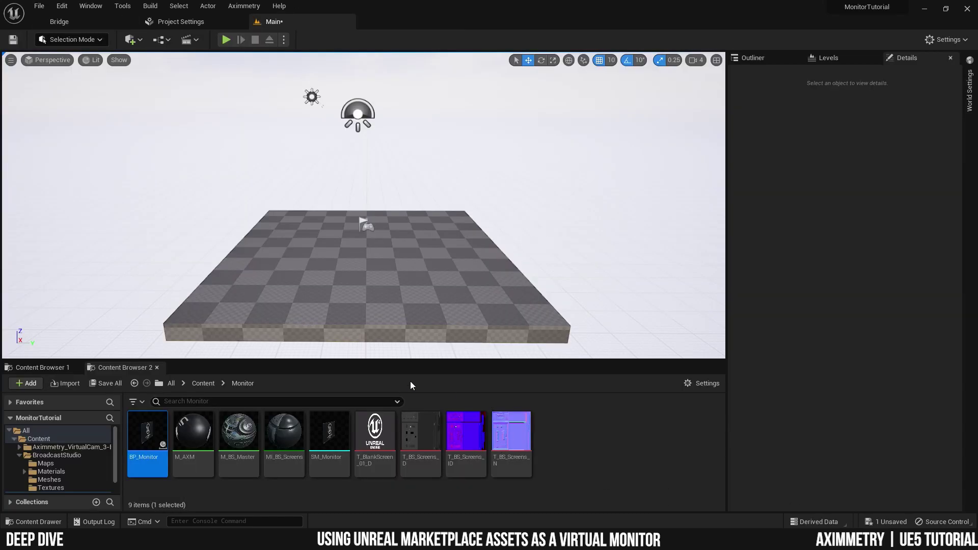
left_click_drag(147, 438, 366, 171)
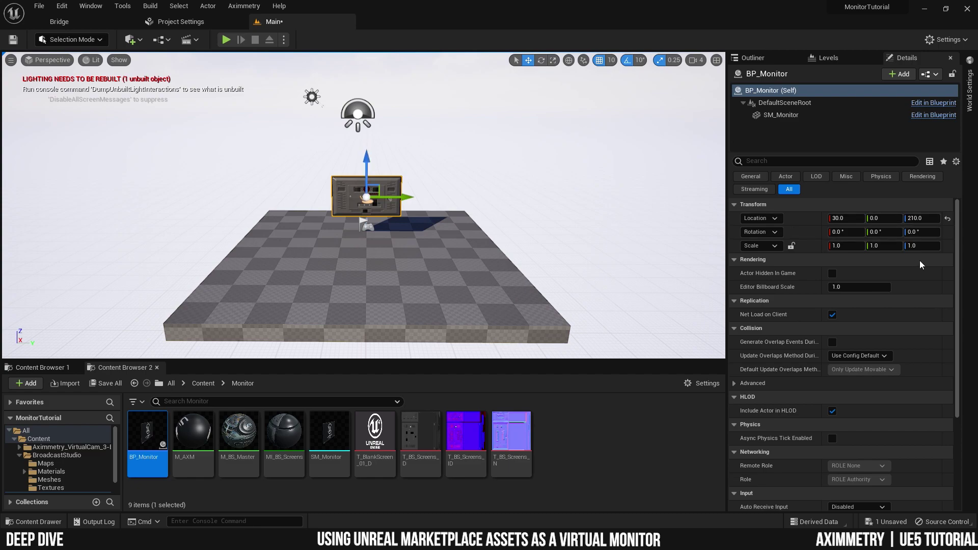
- Add an Aximmetry virtual camera, confirming the folder overwrite
left_click(243, 5)
mouse_move(281, 21)
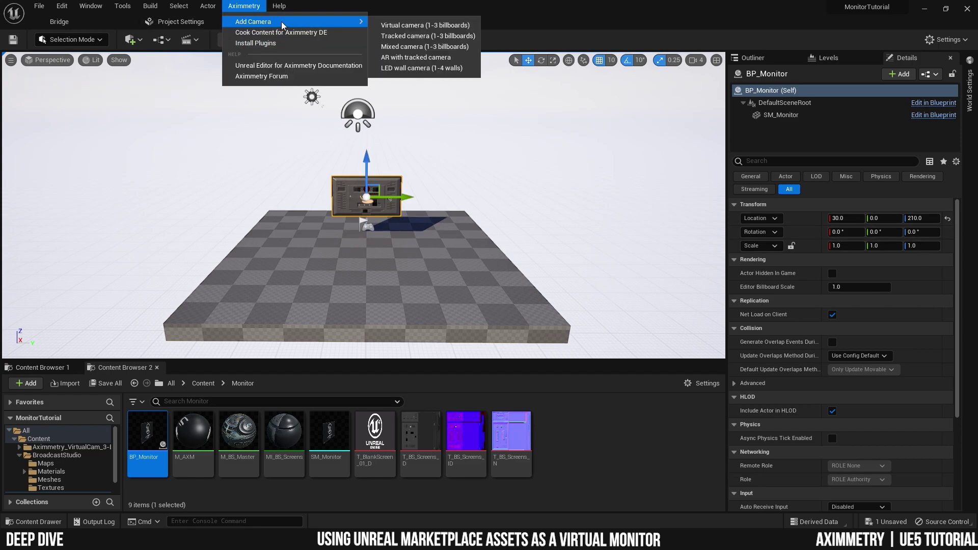
left_click(417, 35)
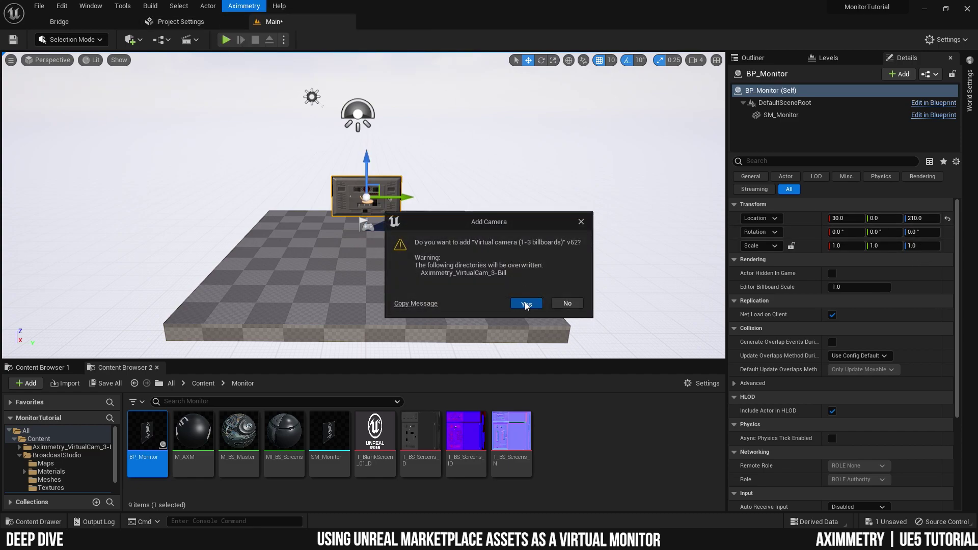
left_click(530, 304)
- Rotate the monitor about 180 degrees to face the camera
scroll(478, 261, "up", 3)
left_click(384, 216)
key("e")
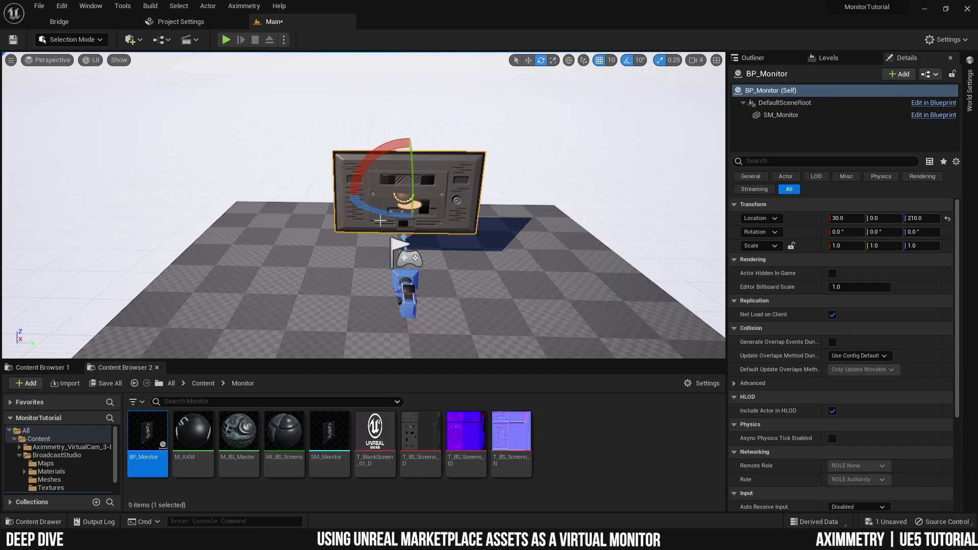
left_click_drag(383, 215, 458, 219)
left_click_drag(607, 227, 540, 214, "alt")
- Save all changes and cook the content for Aximmetry DE
left_click(39, 6)
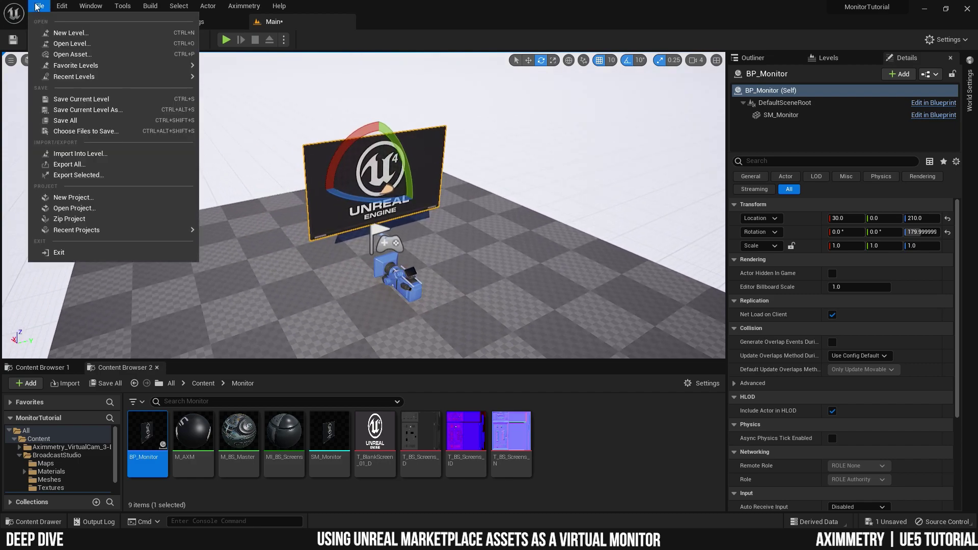
left_click(78, 132)
left_click(243, 6)
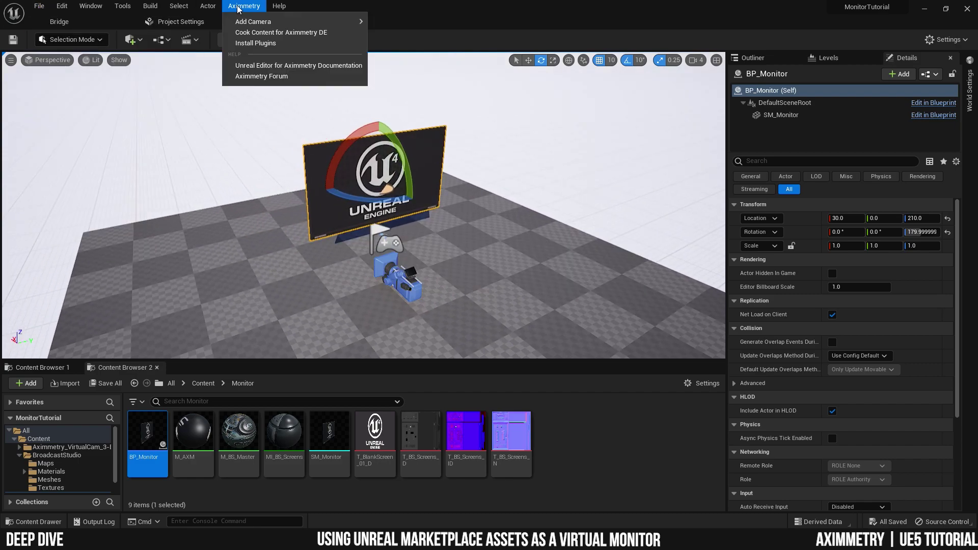
left_click(291, 33)
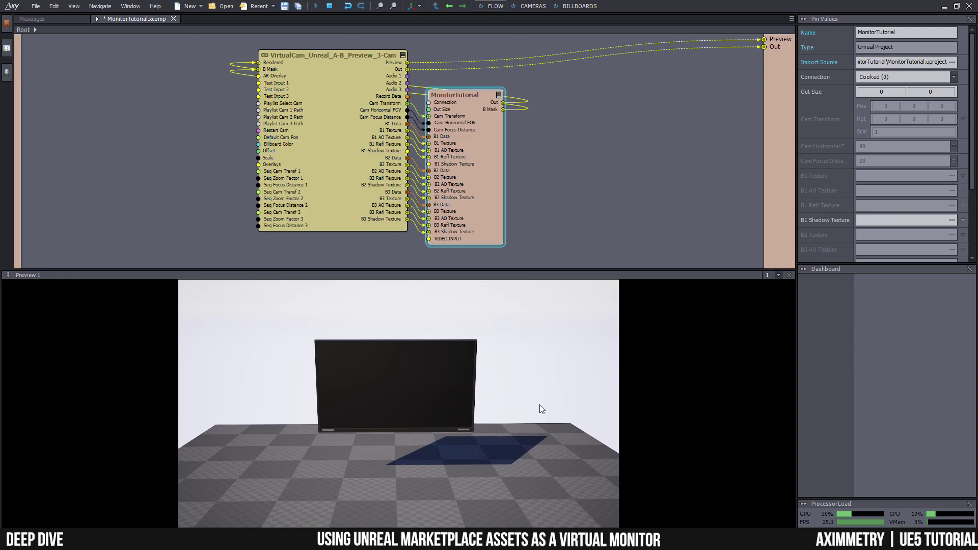
- Add the Ratkaupchen image node and connect it to the monitor's VIDEO INPUT
scroll(438, 246, "up", 3)
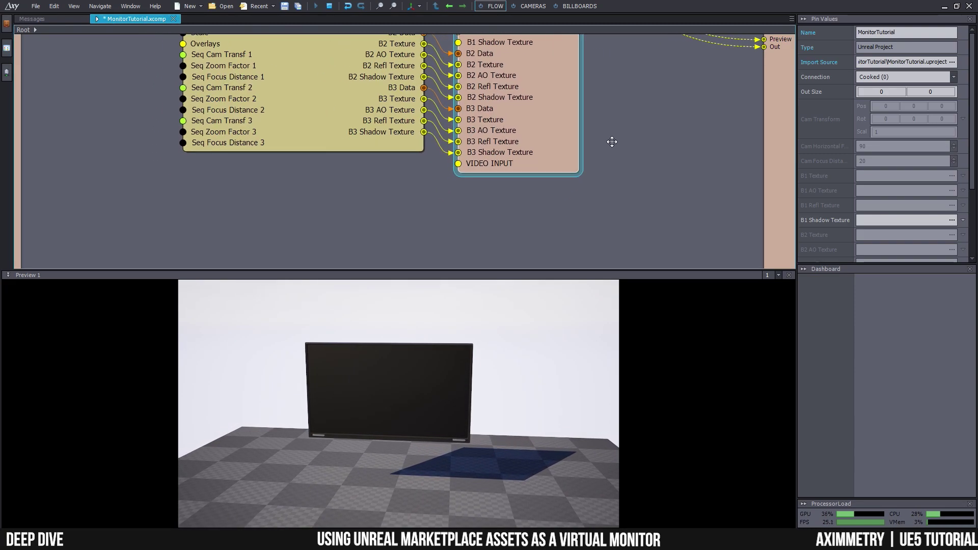
right_click_drag(577, 212, 613, 142)
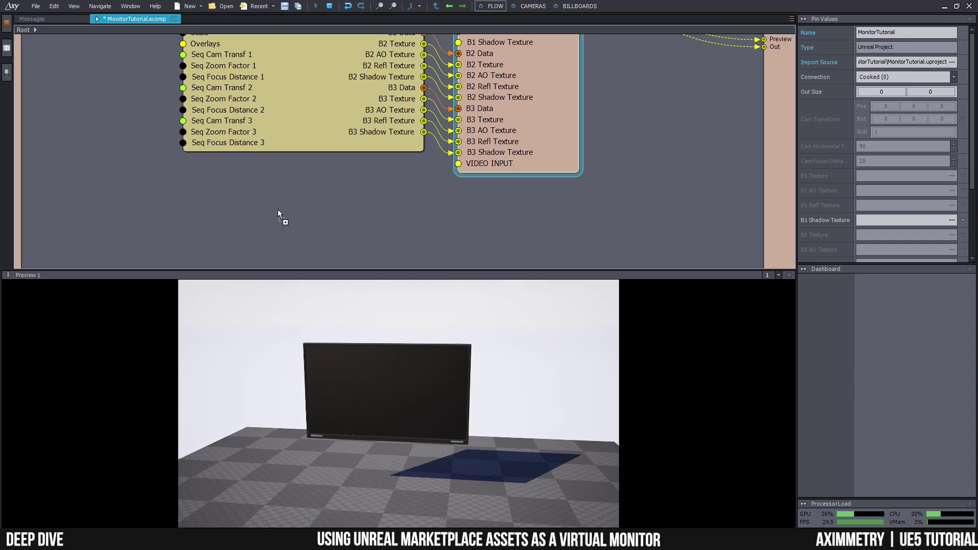
left_click_drag(278, 211, 291, 194)
left_click_drag(387, 209, 458, 163)
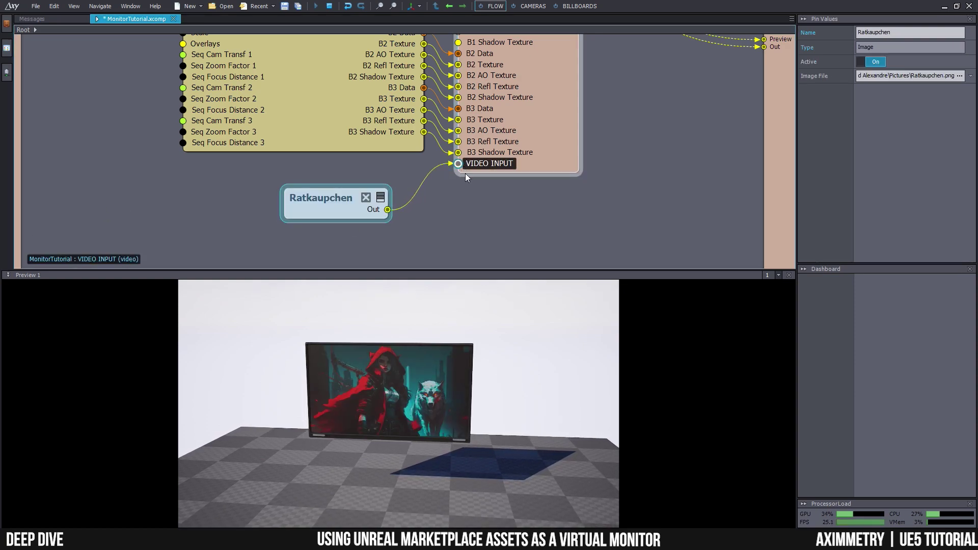
left_click_drag(328, 189, 225, 162)
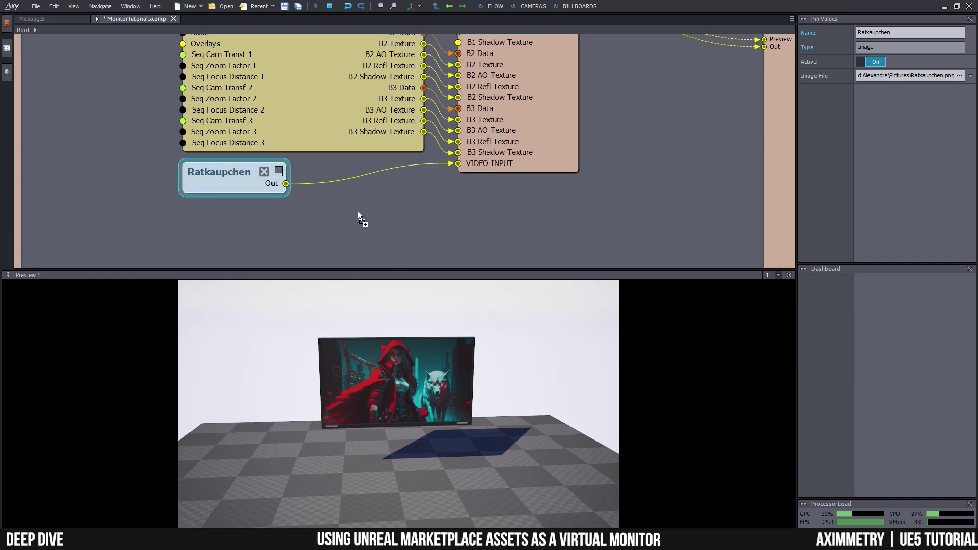
- Connect the TEST01 video player to VIDEO INPUT, then create the MonitorTutorial2 project
left_click_drag(357, 212, 275, 204)
left_click_drag(417, 221, 458, 168)
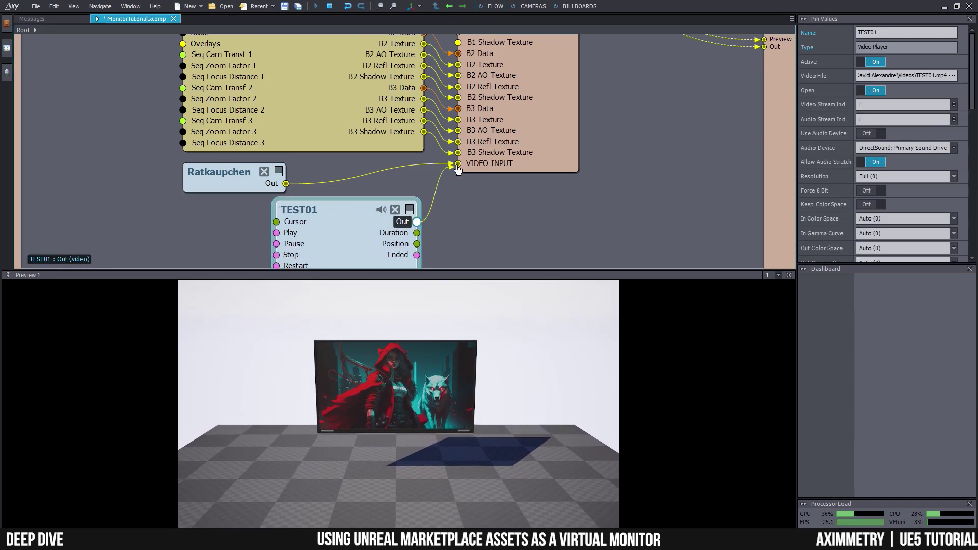
right_click_drag(463, 240, 474, 183)
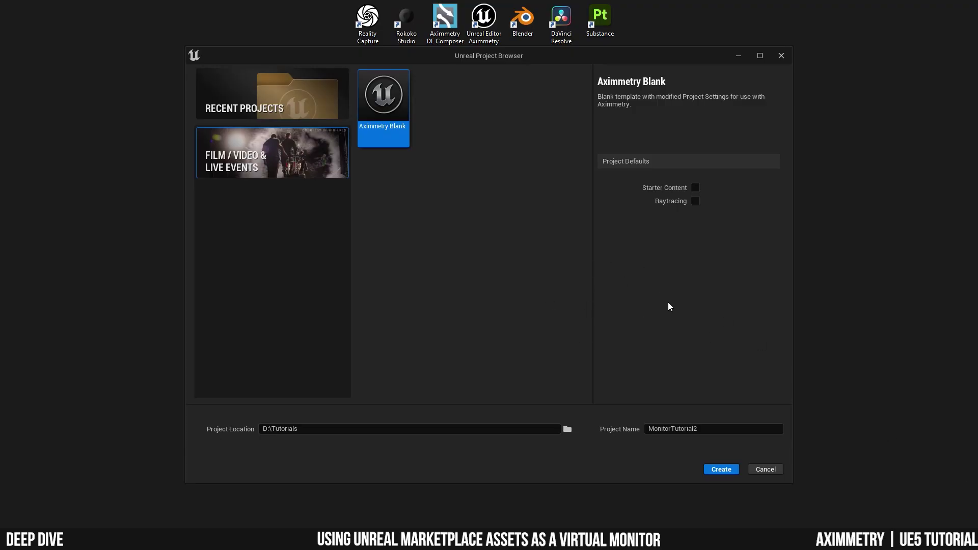
left_click(721, 469)
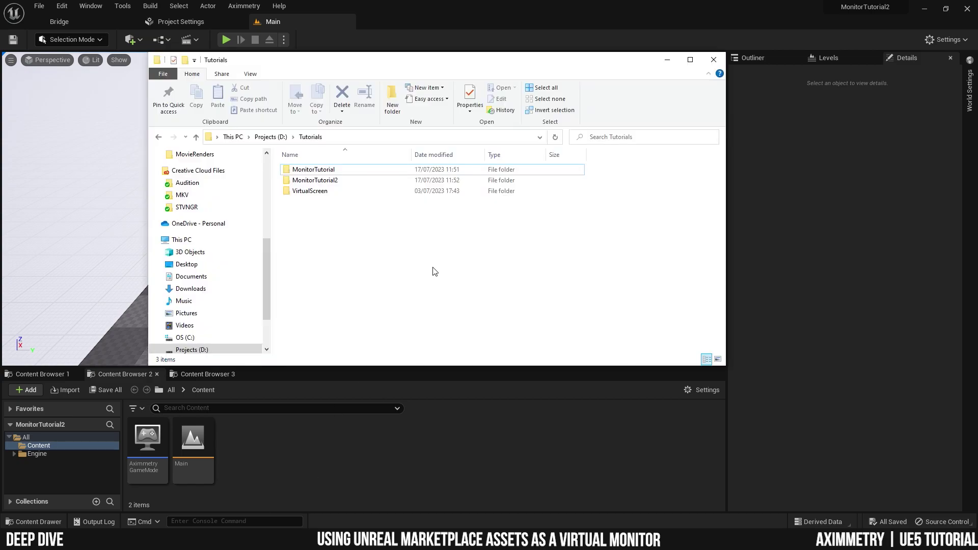
- Copy the Monitor folder from MonitorTutorial's Content folder
double_click(321, 172)
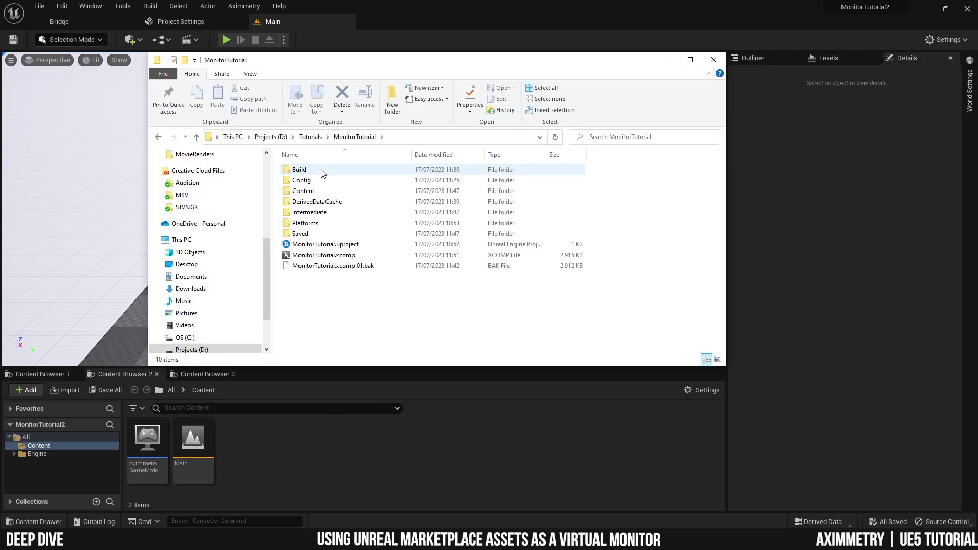
double_click(308, 191)
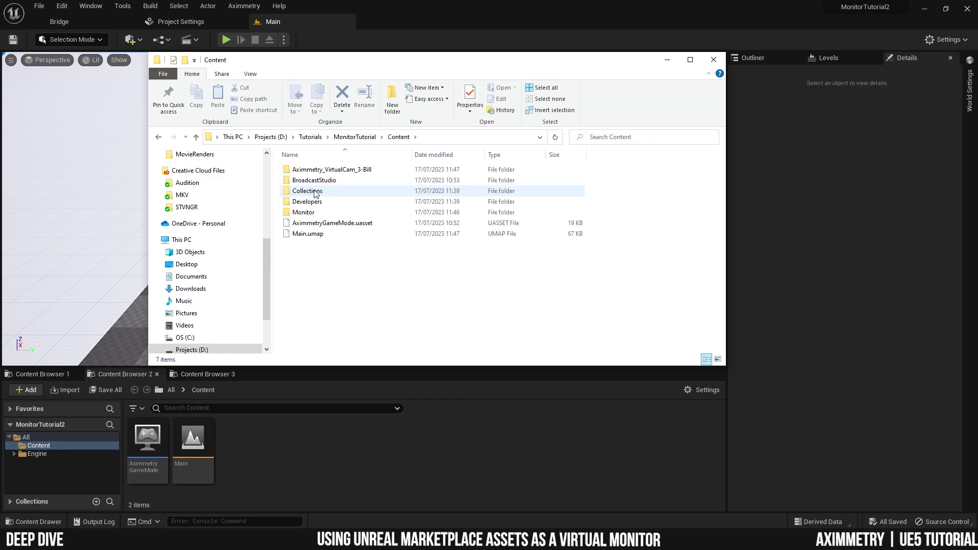
right_click(303, 218)
left_click(369, 469)
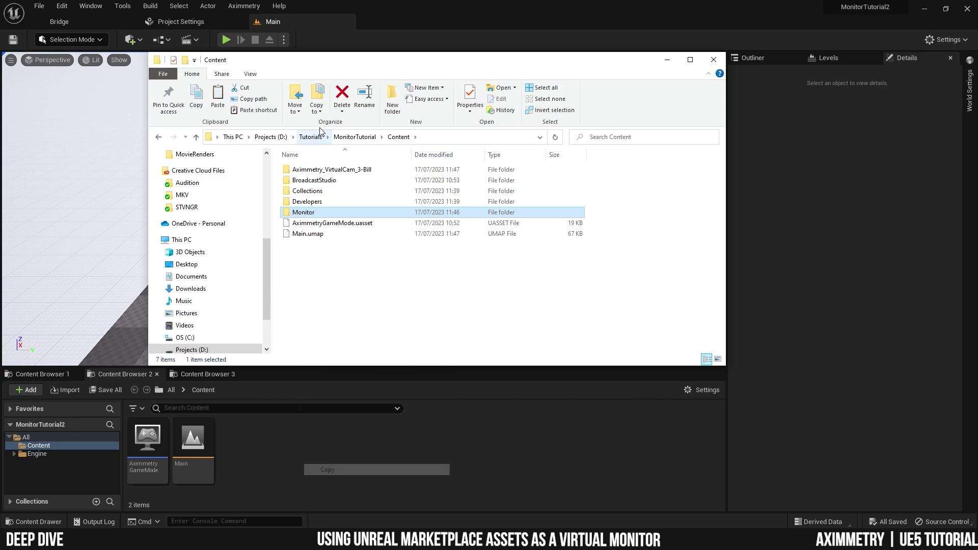
- Paste the Monitor folder into MonitorTutorial2's Content folder and return to Unreal
left_click(311, 136)
double_click(317, 182)
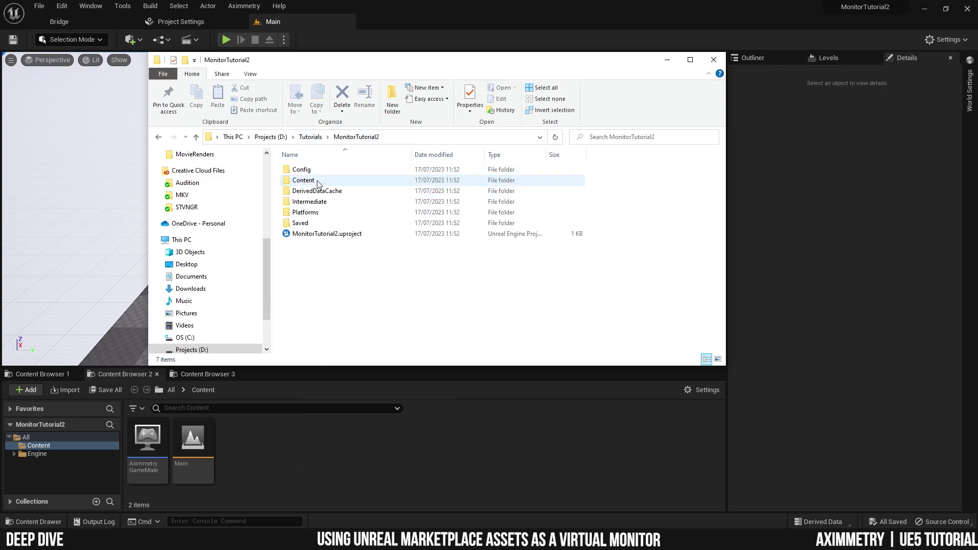
double_click(317, 181)
right_click(311, 246)
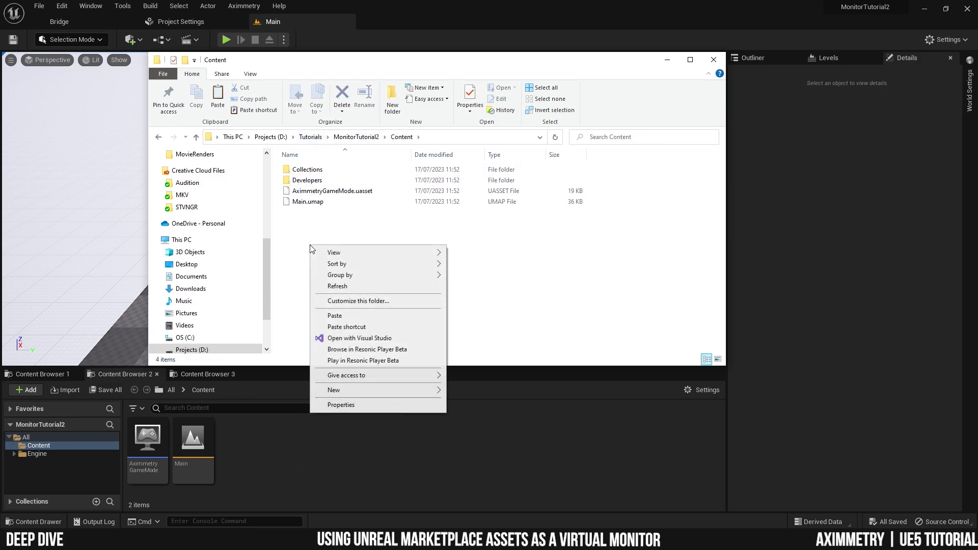
left_click(334, 315)
left_click(365, 469)
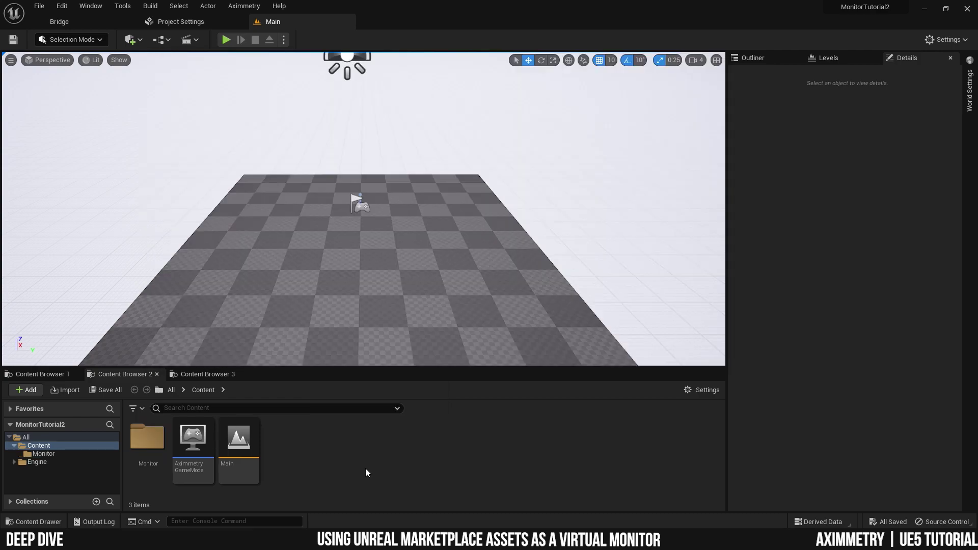
- Drag BP_Monitor from the Monitor folder into the new level and lift it along Z
double_click(150, 435)
left_click_drag(158, 447, 328, 256)
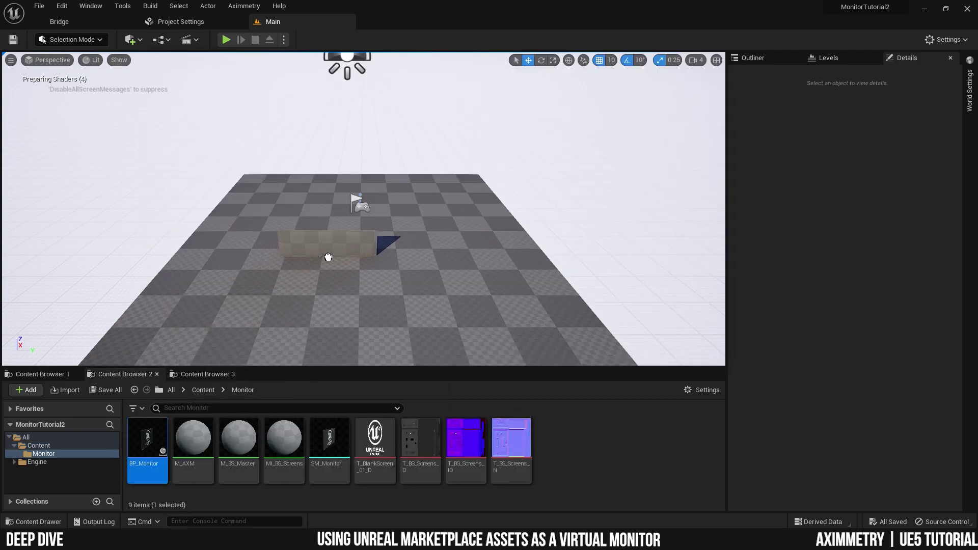
left_click_drag(371, 201, 371, 146)
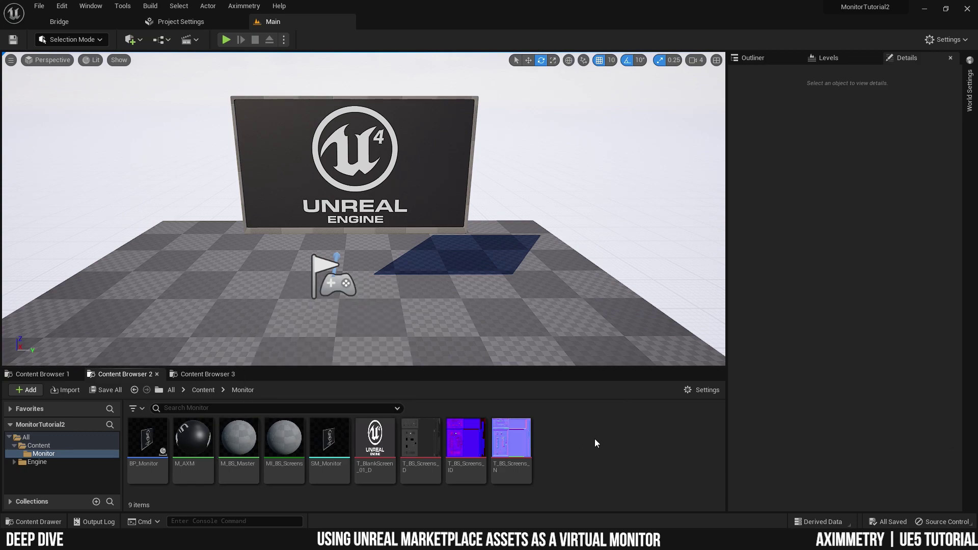
- Create a new material named M_MonitorBody and open it
right_click(579, 442)
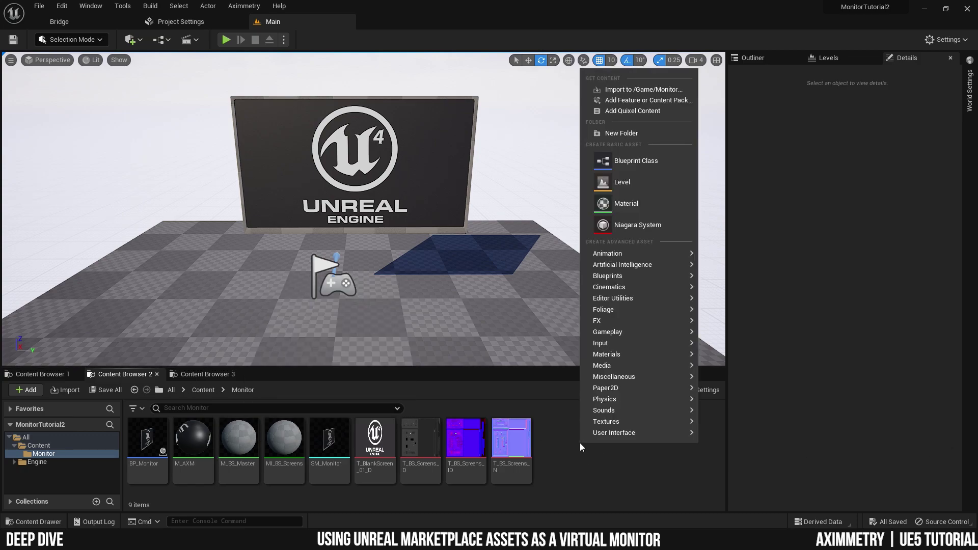
left_click(647, 206)
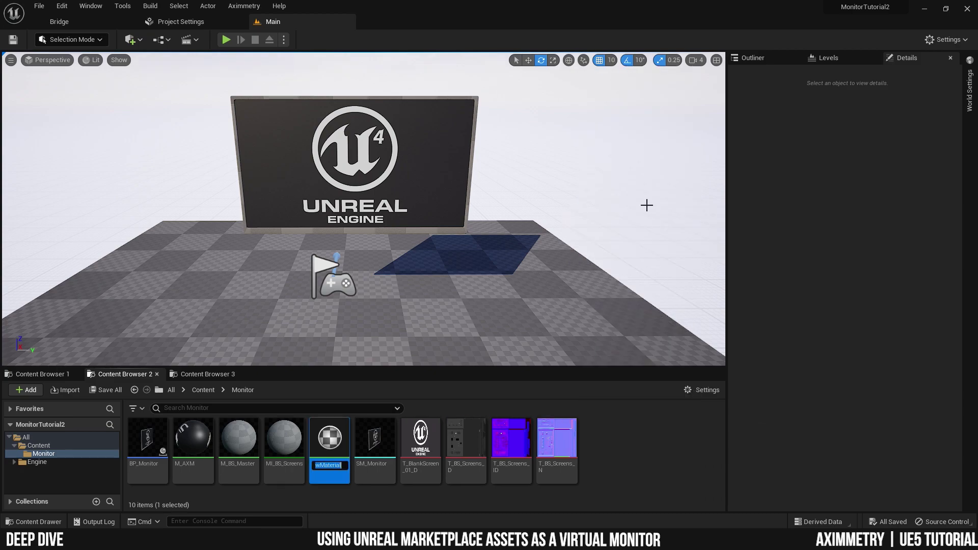
type("M_MonitorBody")
key("Return")
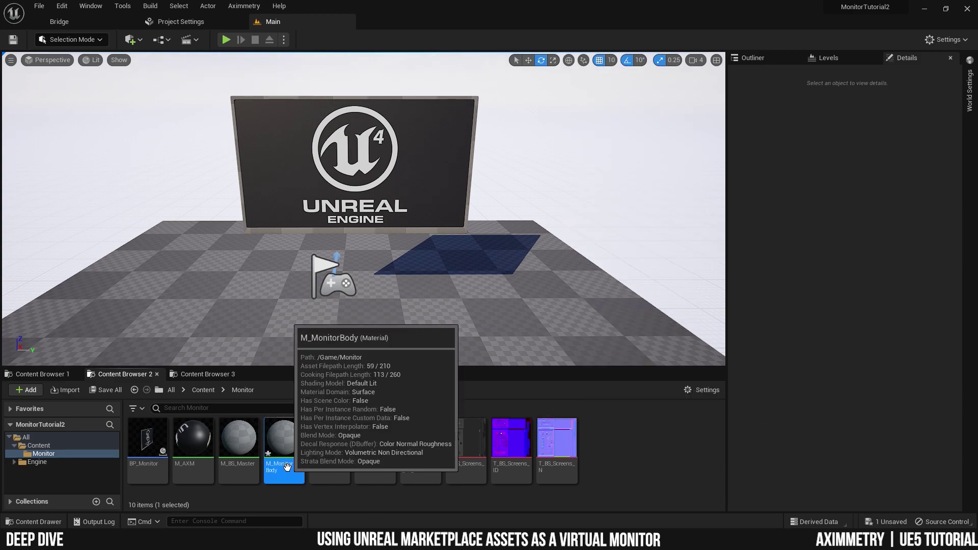
double_click(287, 466)
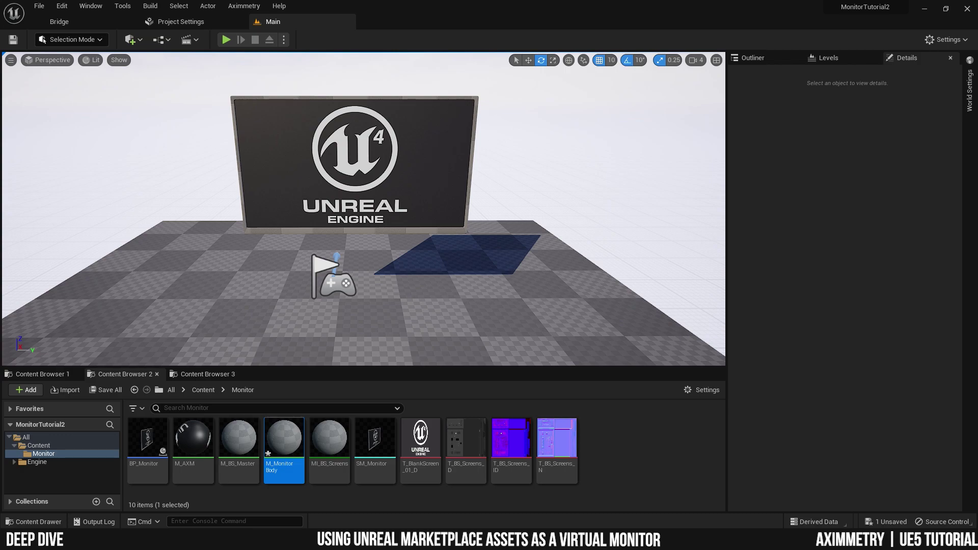
- Wire the three T_BS_Screens textures into Normal, Roughness and Metallic, then apply and save
left_click(465, 443)
left_click(557, 447, "shift")
left_click_drag(557, 447, 483, 212)
left_click_drag(538, 196, 618, 99)
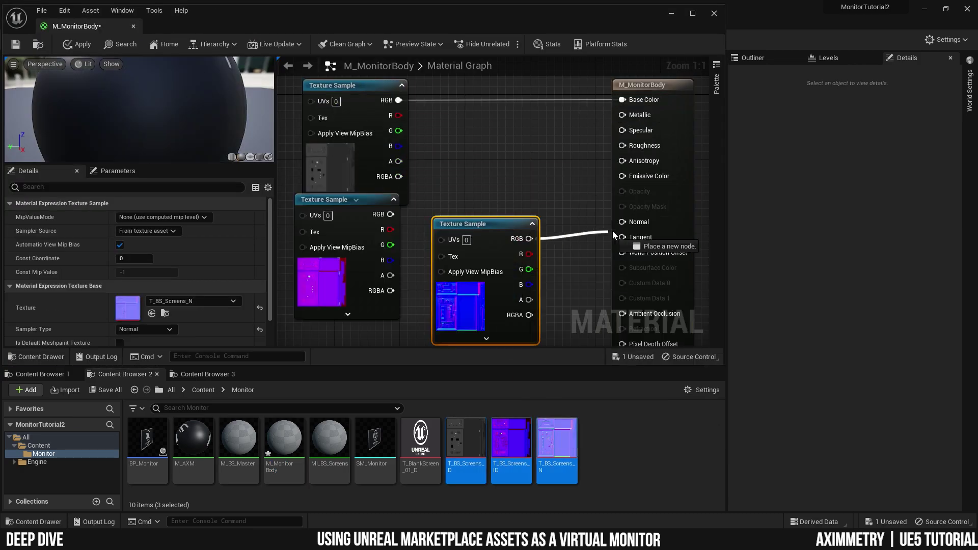
left_click_drag(612, 230, 621, 222)
left_click_drag(499, 224, 516, 215)
left_click_drag(390, 230, 623, 112)
left_click_drag(391, 261, 621, 314)
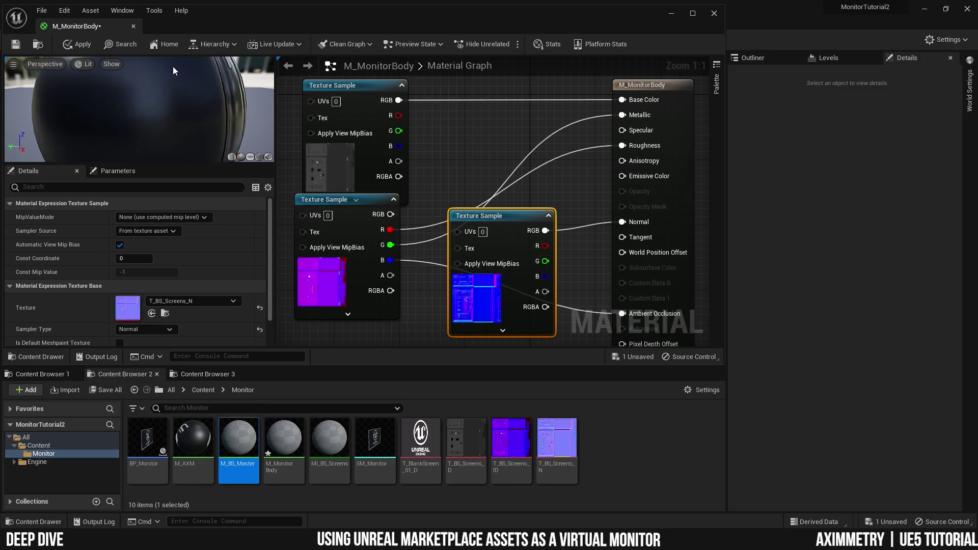
left_click(81, 44)
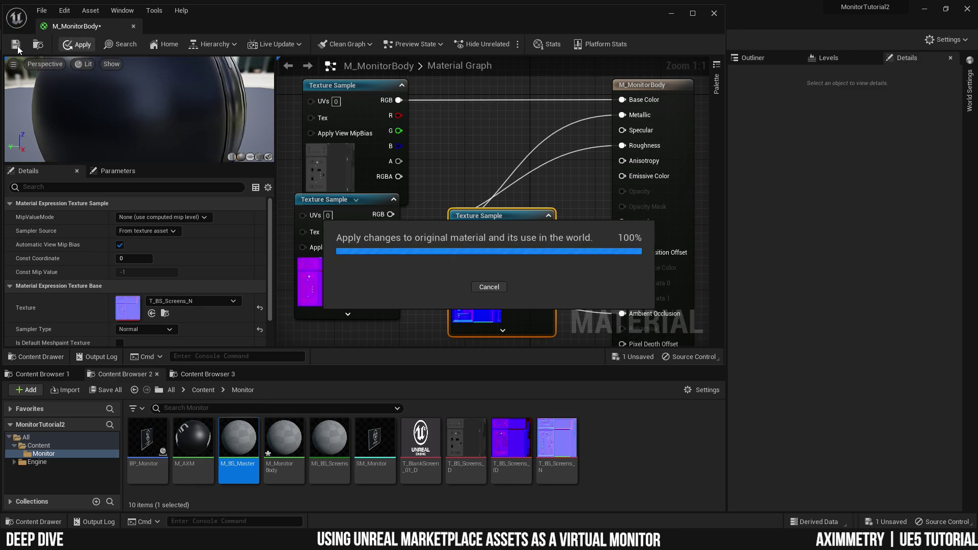
left_click(16, 45)
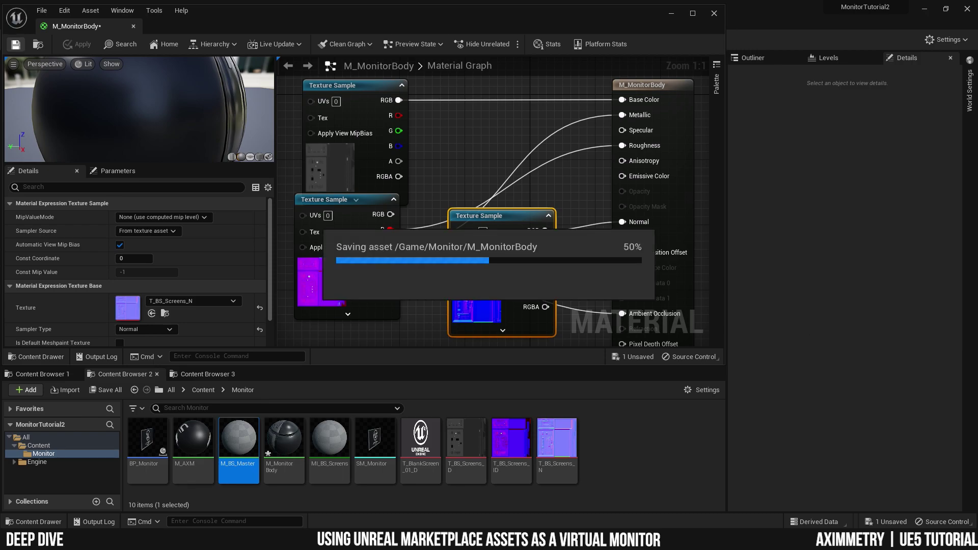
- Assign M_MonitorBody to BP_Monitor's material slot
double_click(147, 443)
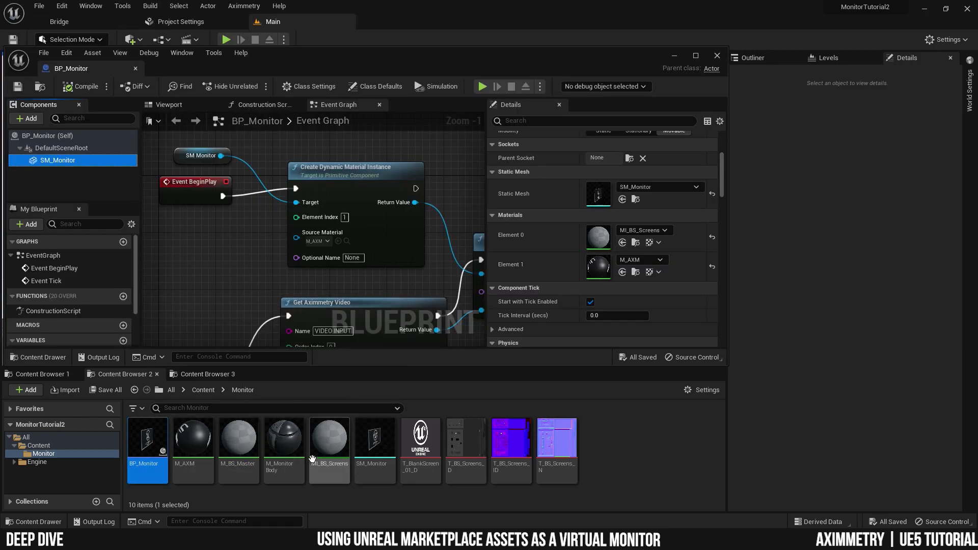
left_click(302, 427)
left_click_drag(301, 426, 600, 235)
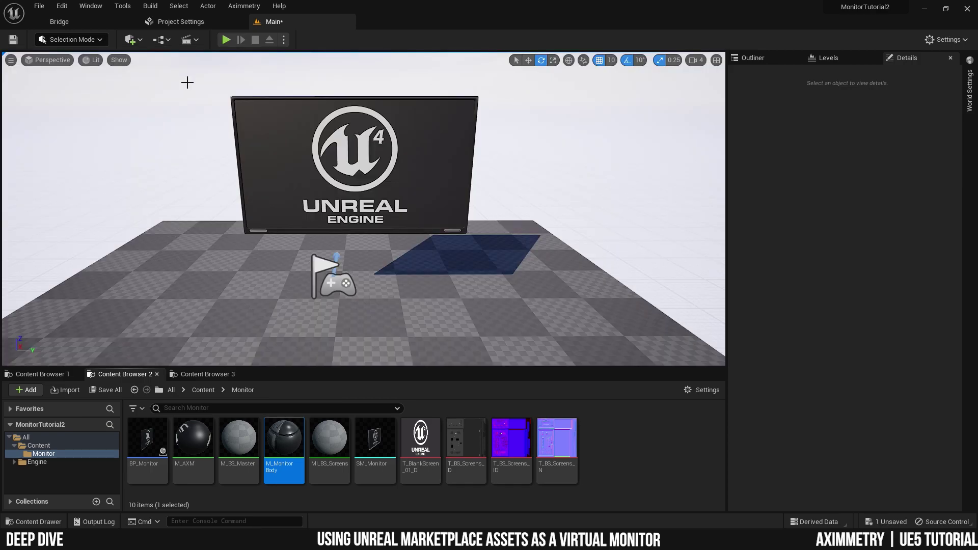
- Delete the old MI_BS_Screens and M_BS_Master materials
left_click(330, 437)
left_click(238, 437, "ctrl")
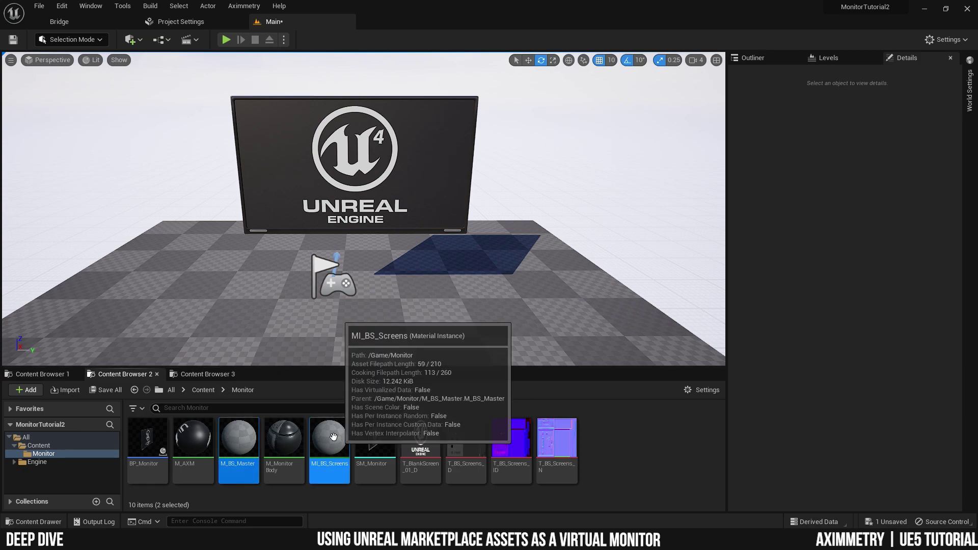
right_click(330, 434)
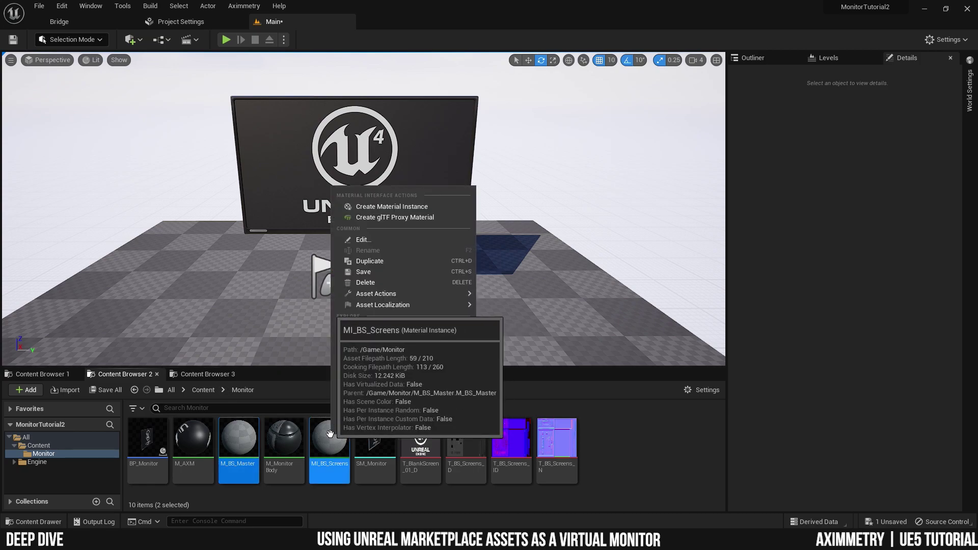
left_click(375, 282)
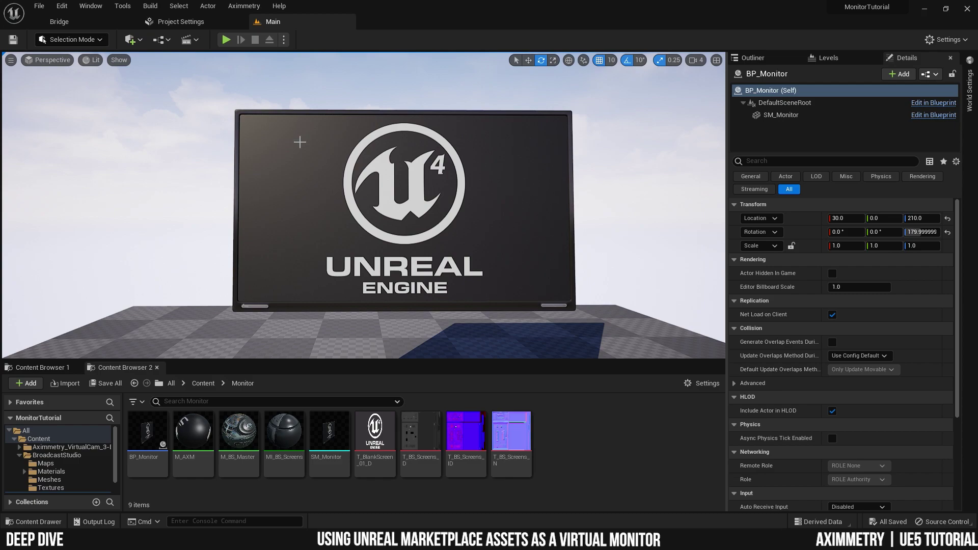
- Import 1920x1080.png from Explorer into the Monitor folder
key("alt+Tab")
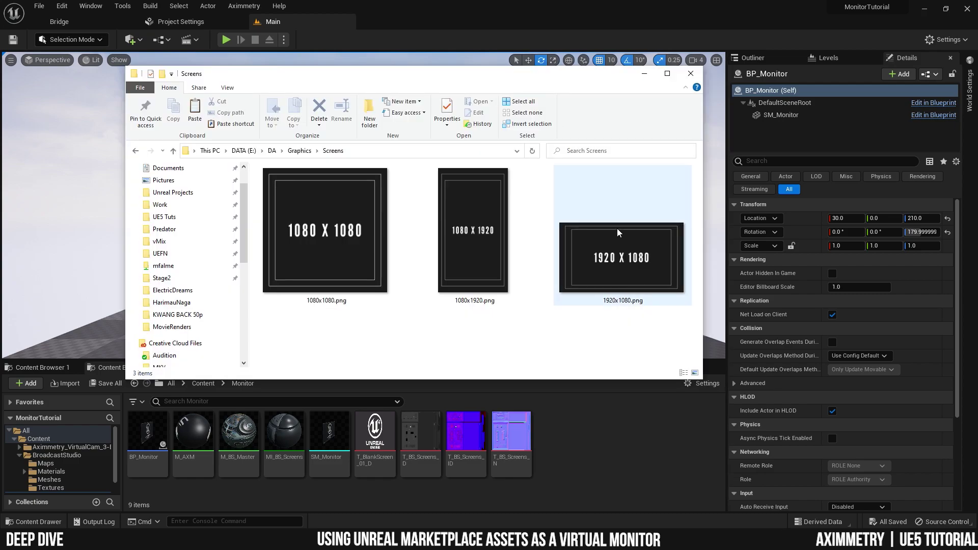
left_click_drag(617, 229, 606, 453)
left_click(146, 431)
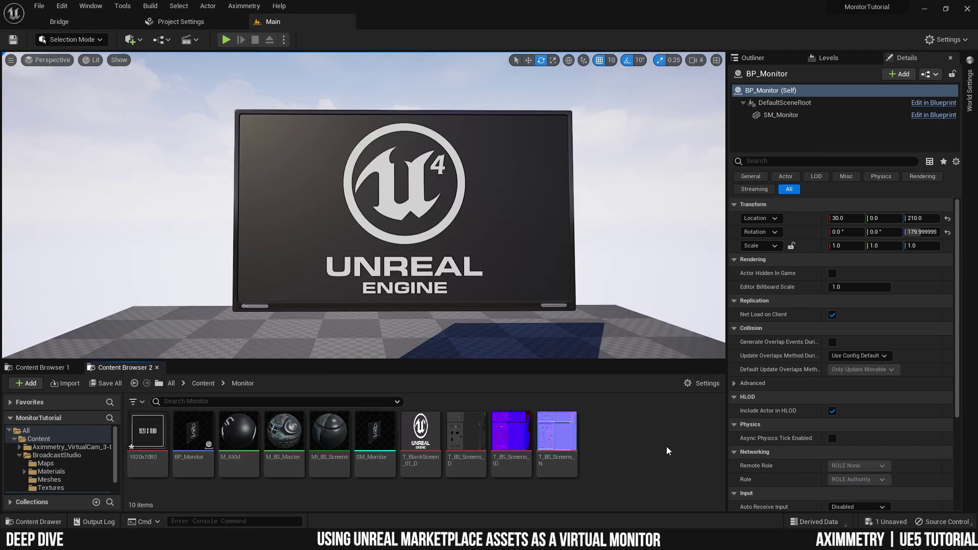
- Open M_AXM and set the 1920x1080 texture as LEDINPUT's default
left_click(238, 435)
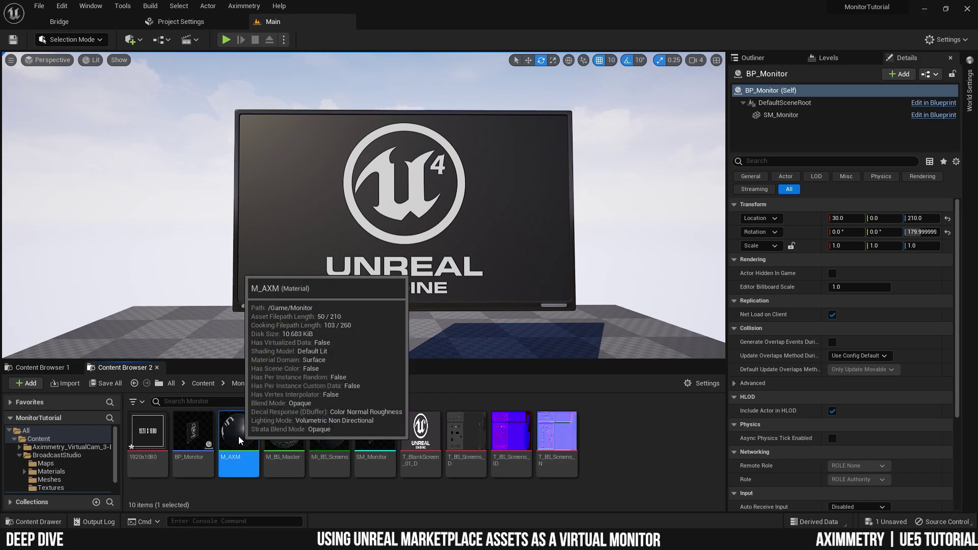
double_click(237, 435)
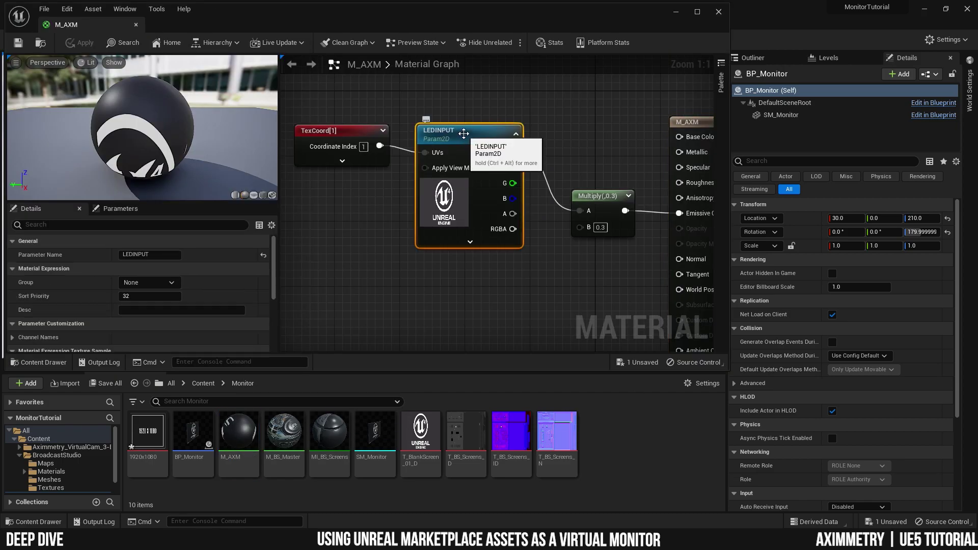
scroll(275, 250, "down", 5)
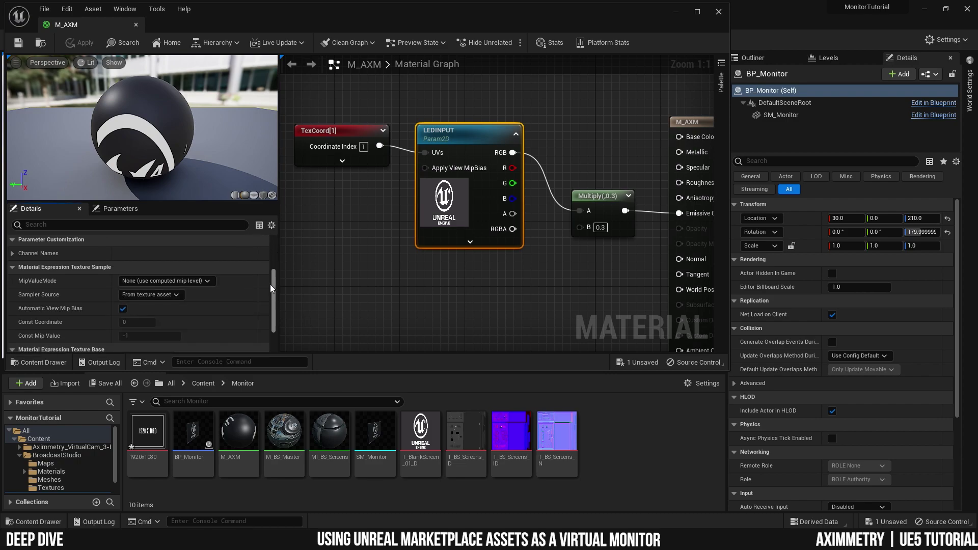
left_click_drag(147, 432, 132, 311)
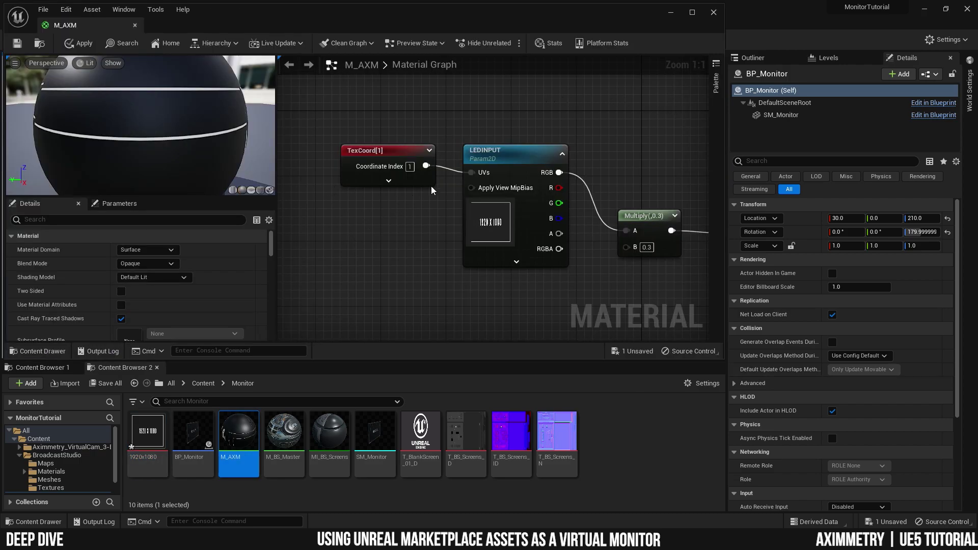
- Apply the 1920x1080 texture change in M_AXM and bring up the SM_Monitor mesh editor
left_click(79, 43)
left_click(135, 25)
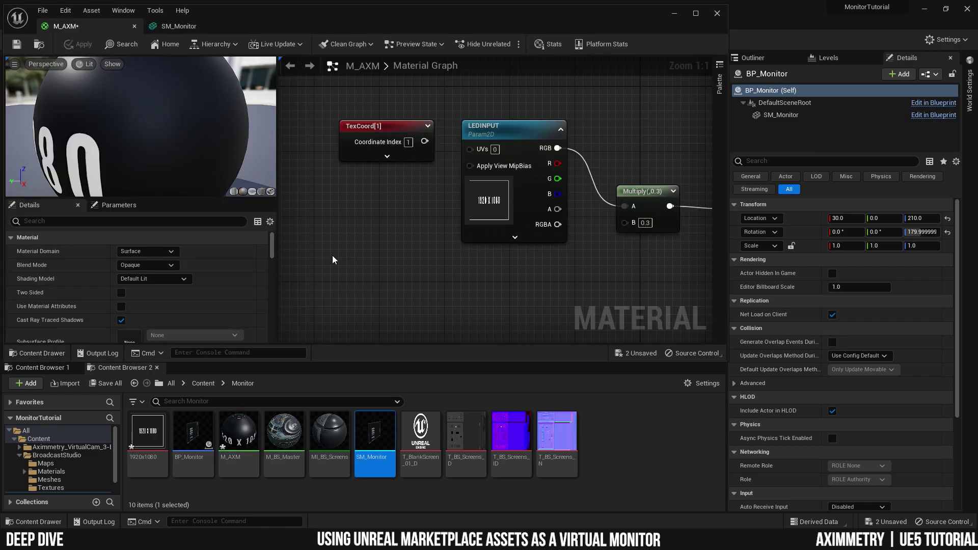
left_click(199, 25)
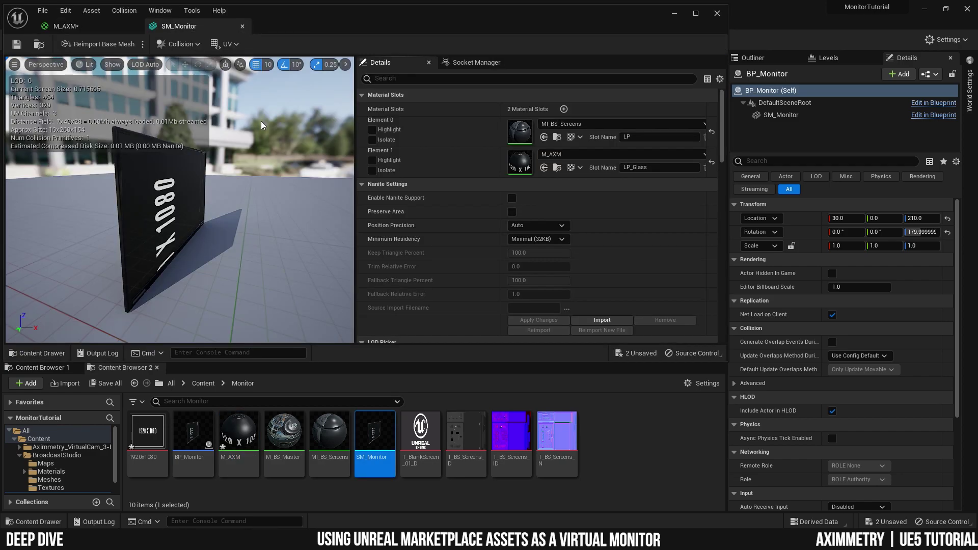
- Overlay UV Channel 2, then UV Channel 1, on the SM_Monitor mesh
left_click(231, 44)
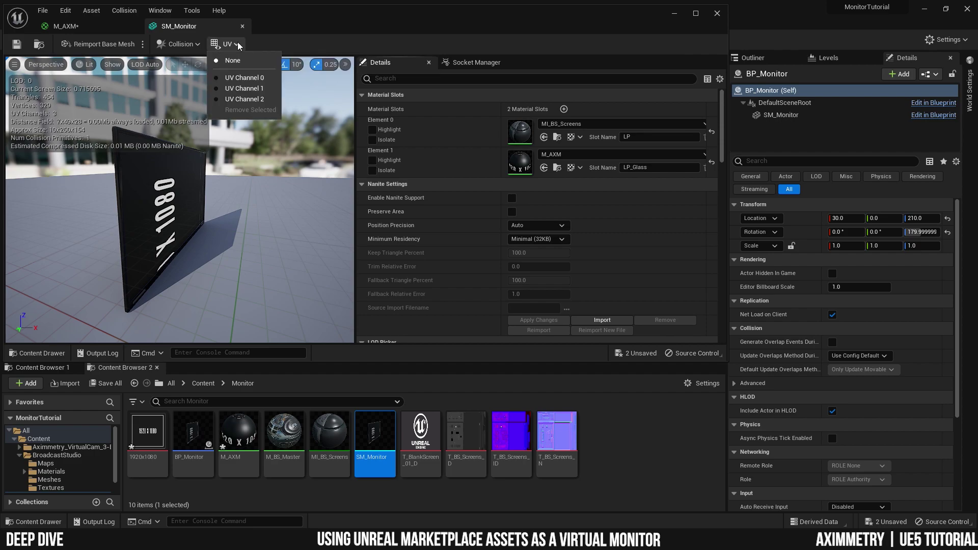
left_click(255, 97)
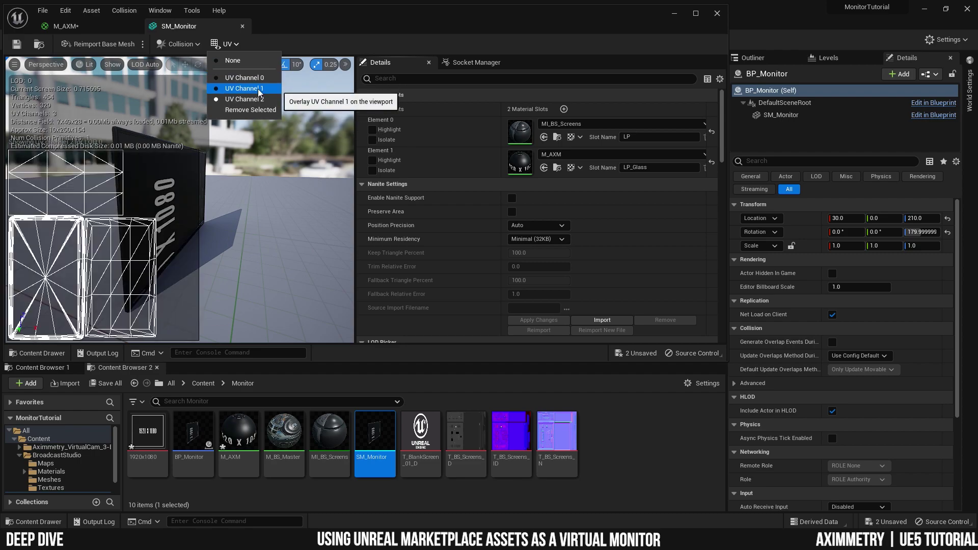
left_click(257, 88)
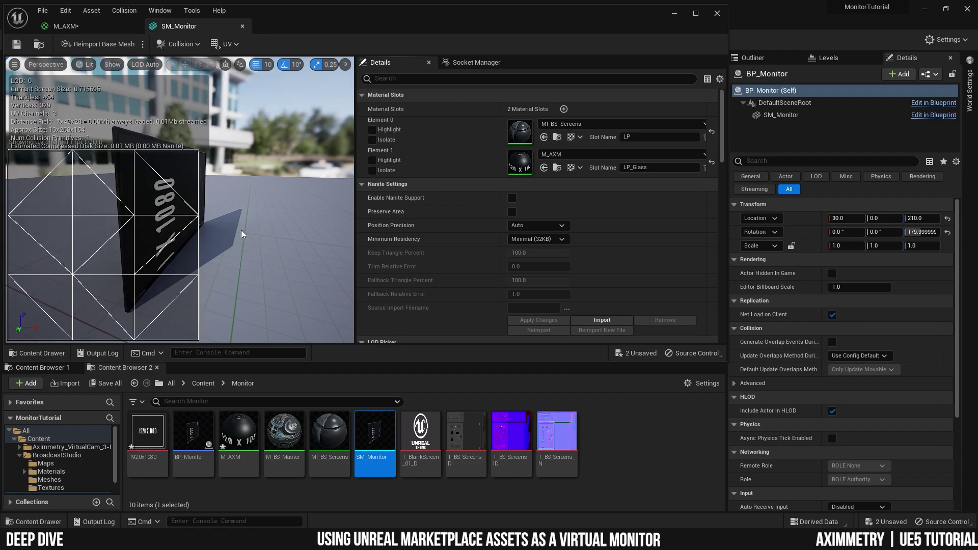
left_click(241, 42)
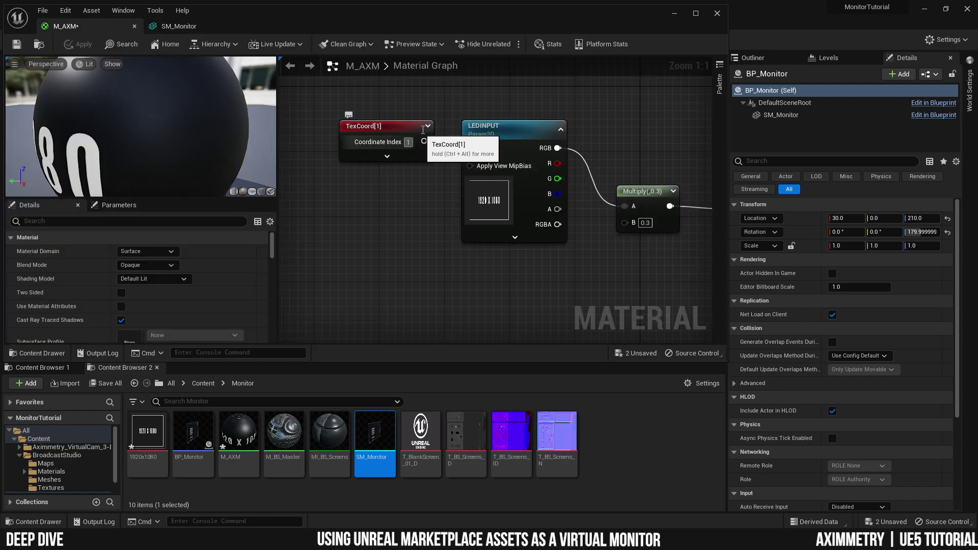
- Drop the TexCoord wire, set LEDINPUT's UVs index to 1, and view the monitor in the level
left_click_drag(425, 143, 471, 149)
left_click_drag(407, 133, 399, 141)
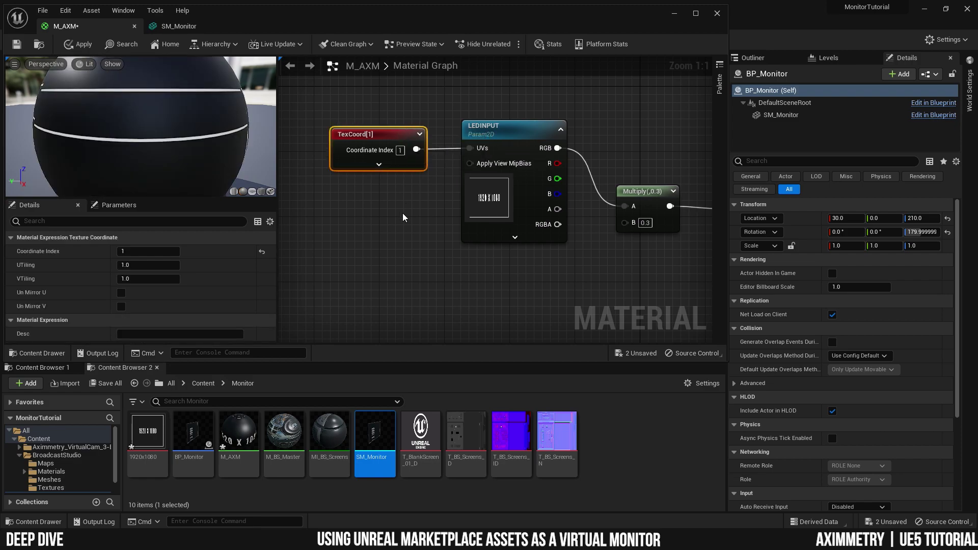
right_click(441, 148)
key("Escape")
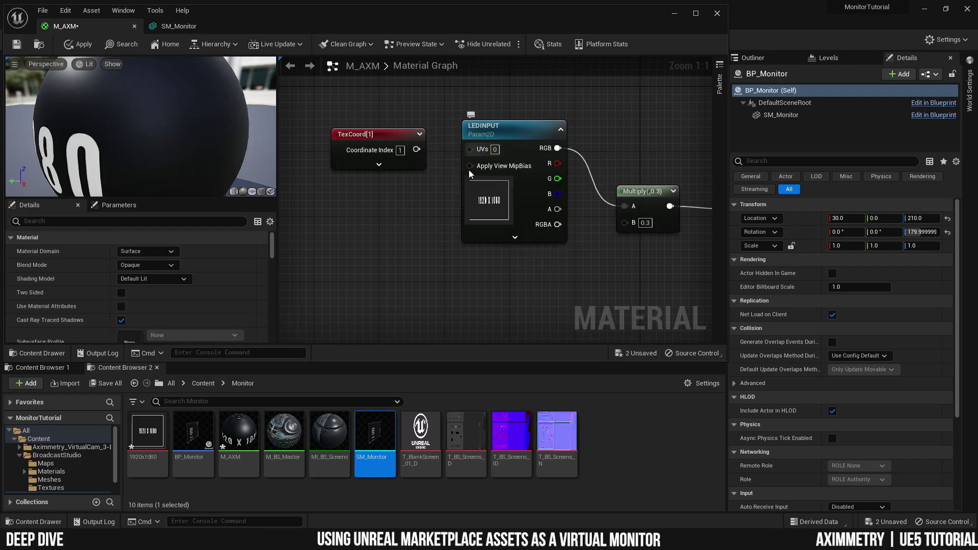
left_click(494, 149)
type("1")
key("Return")
left_click(158, 375)
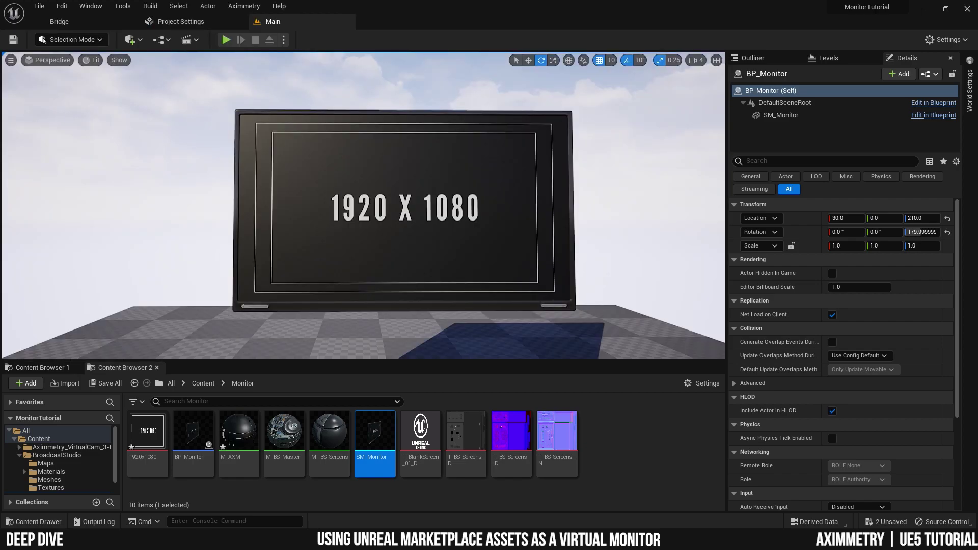